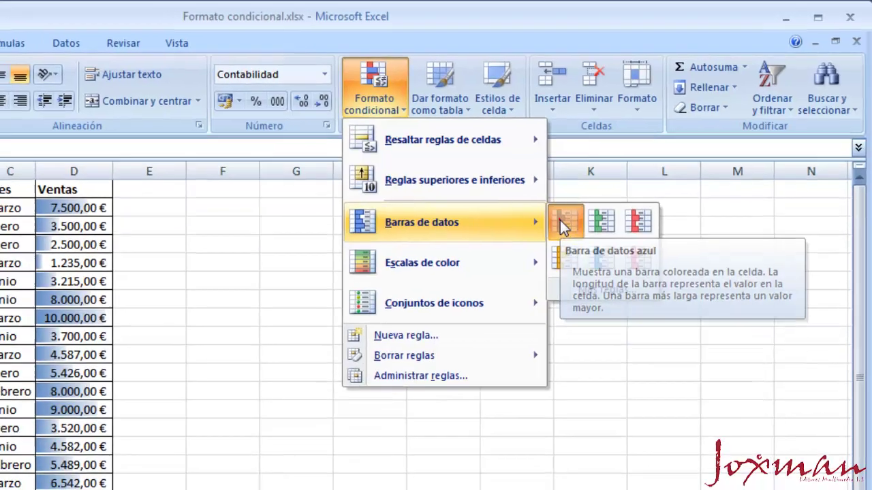
- Apply blue data bars to the Ventas values in D2:D22 and check the bar of cell D5
{"action": "left_click", "coordinate": [552, 232]}
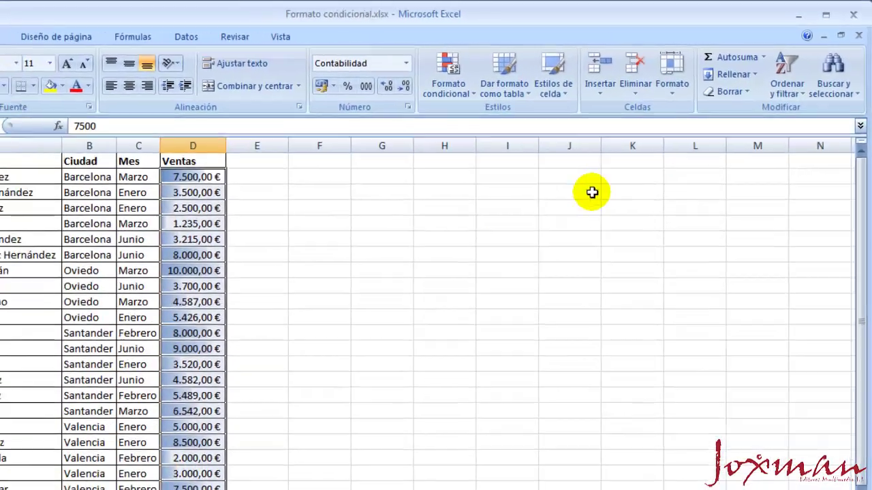
{"action": "left_click", "coordinate": [111, 306]}
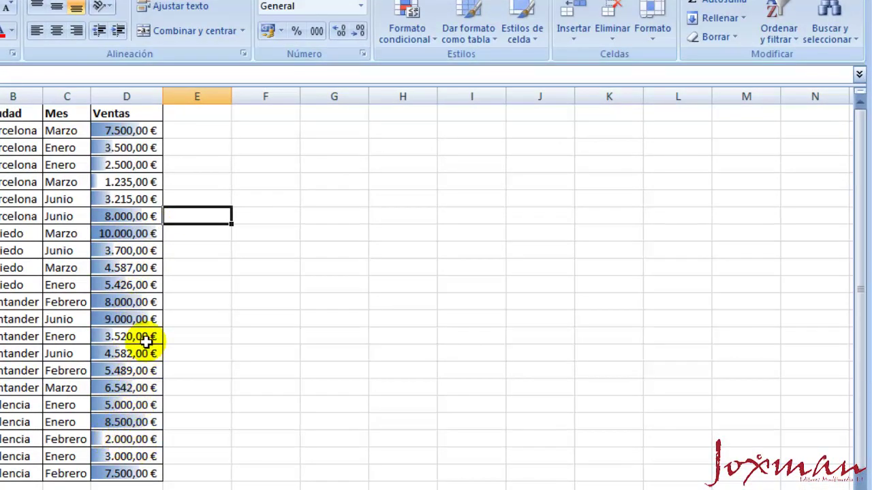
{"action": "left_click", "coordinate": [129, 180]}
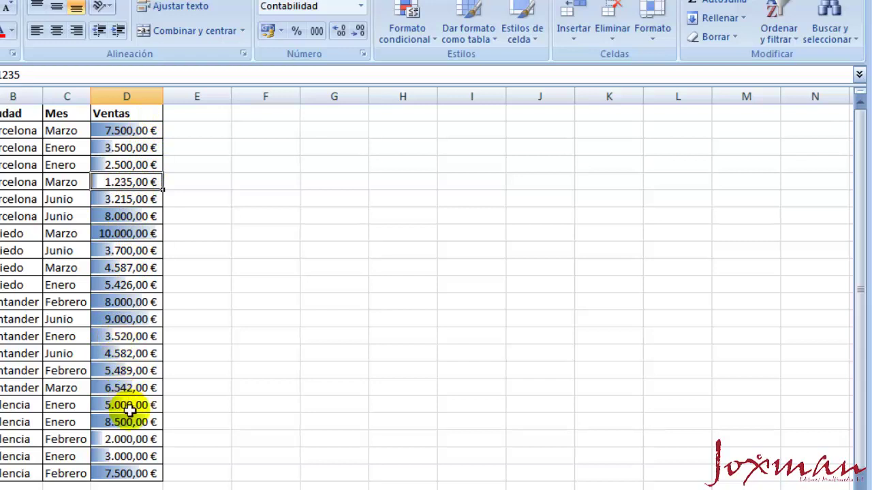
- Set the Ventas value of the Santander Febrero row in D16 to 3000
{"action": "left_click", "coordinate": [125, 369]}
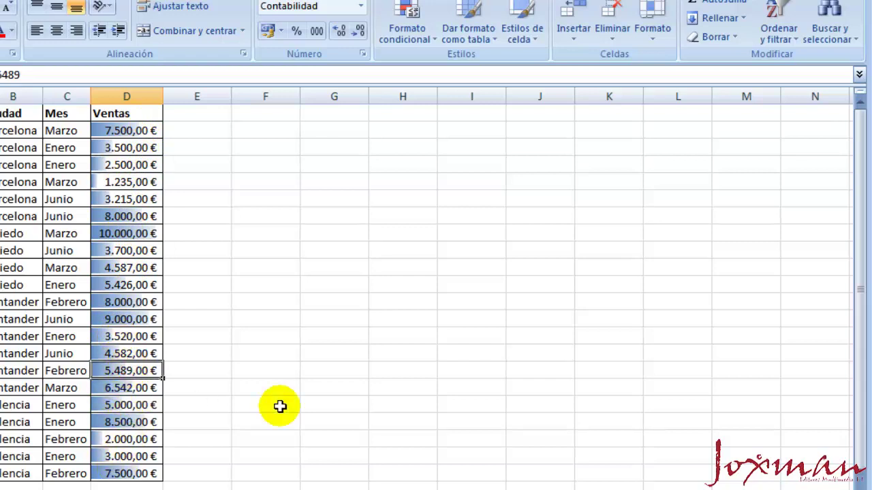
{"action": "type", "text": "3000"}
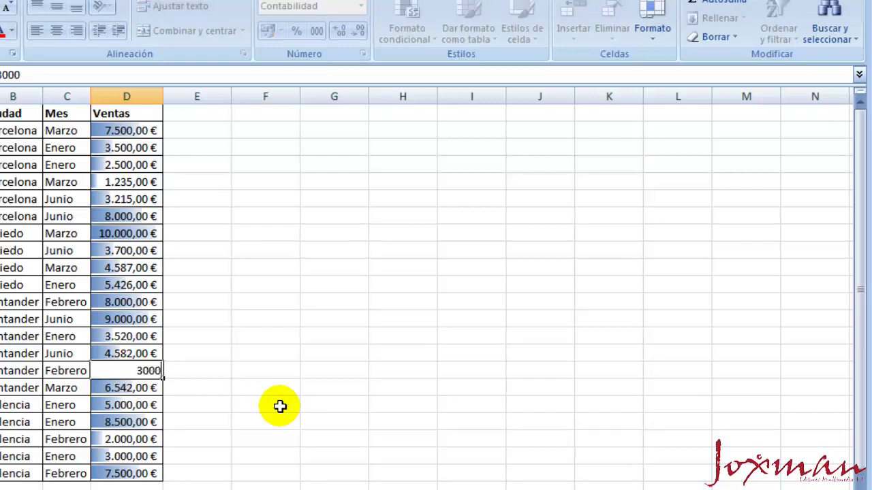
{"action": "key", "text": "Return"}
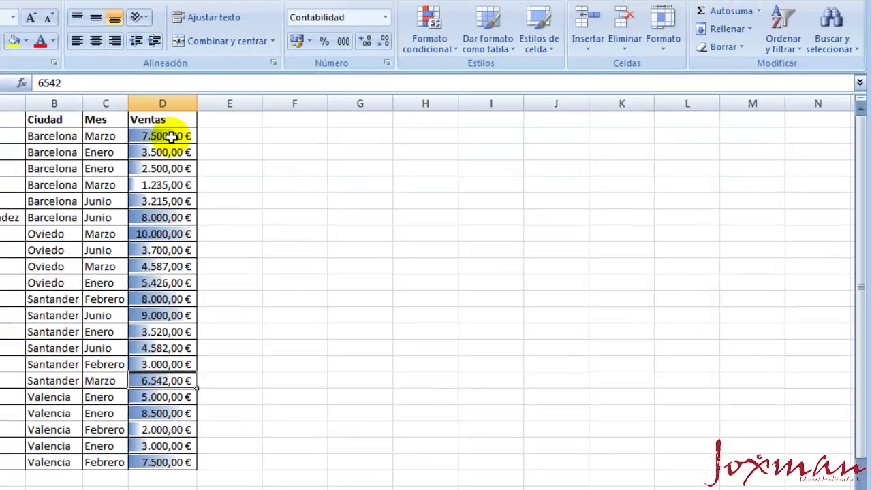
- Clear the conditional formatting rules from the Ventas values in D2:D22
{"action": "left_click_drag", "start_coordinate": [170, 136], "coordinate": [162, 462]}
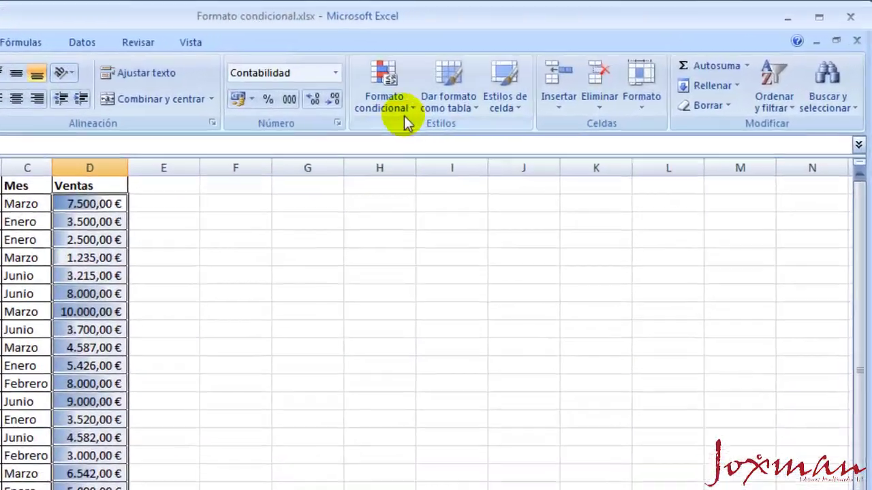
{"action": "left_click", "coordinate": [406, 115]}
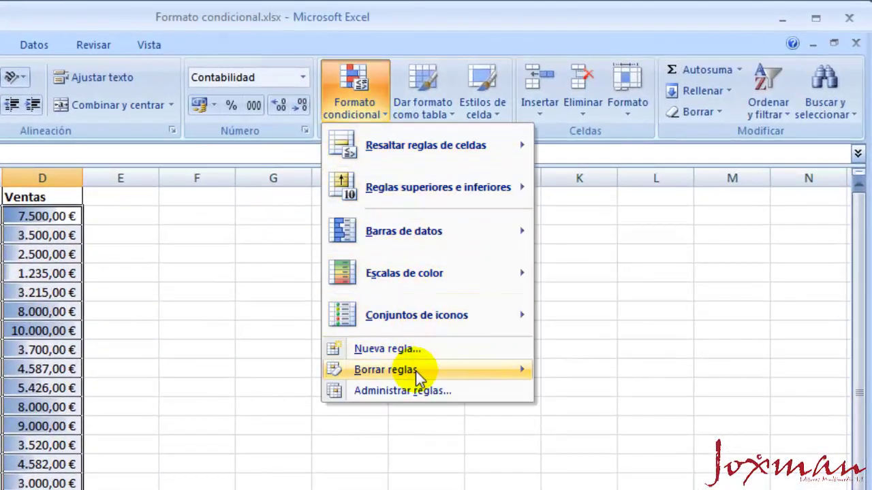
{"action": "mouse_move", "coordinate": [445, 356]}
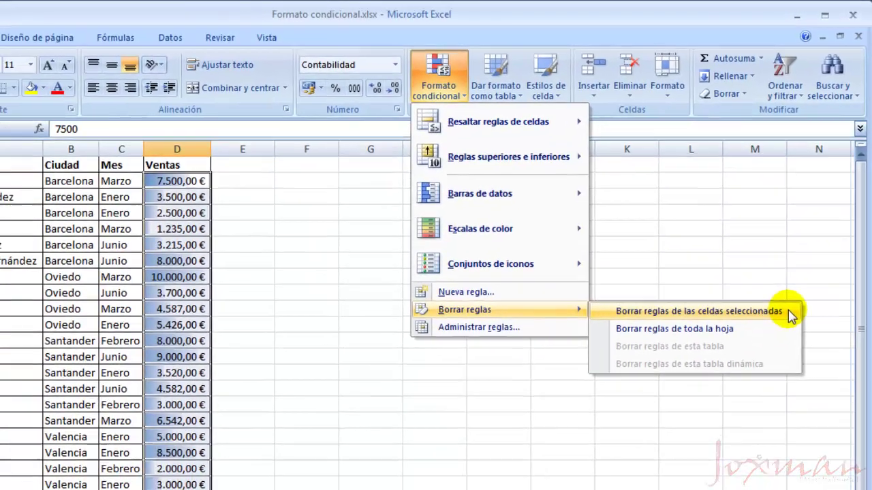
{"action": "left_click", "coordinate": [773, 373]}
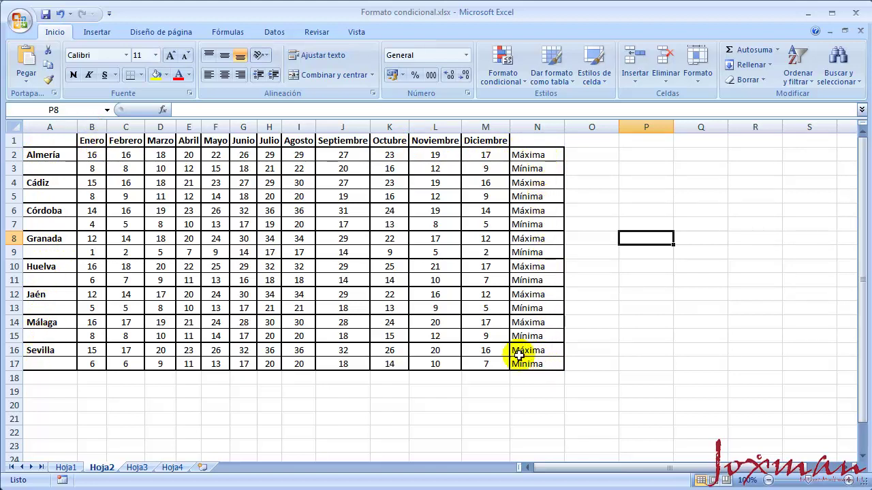
- Apply the three-colour red-yellow-blue colour scale to the monthly temperatures in B2:M17
{"action": "left_click_drag", "start_coordinate": [92, 156], "coordinate": [487, 363]}
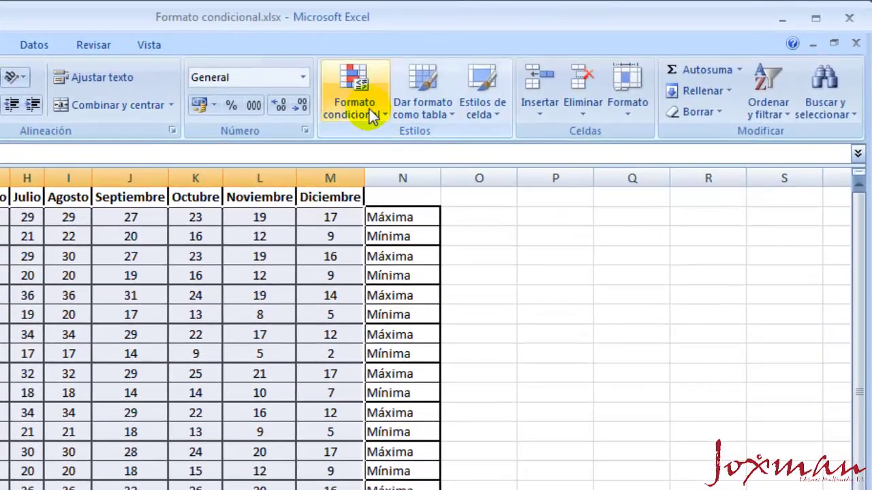
{"action": "left_click", "coordinate": [468, 80]}
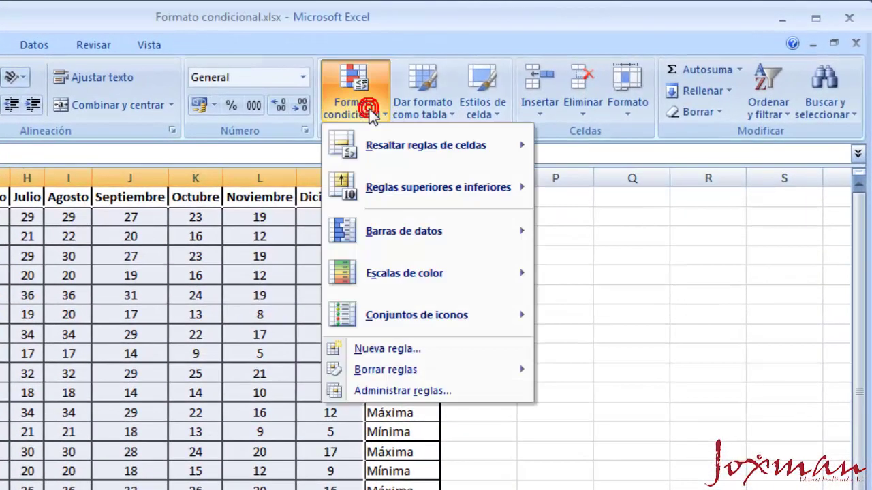
{"action": "mouse_move", "coordinate": [429, 271]}
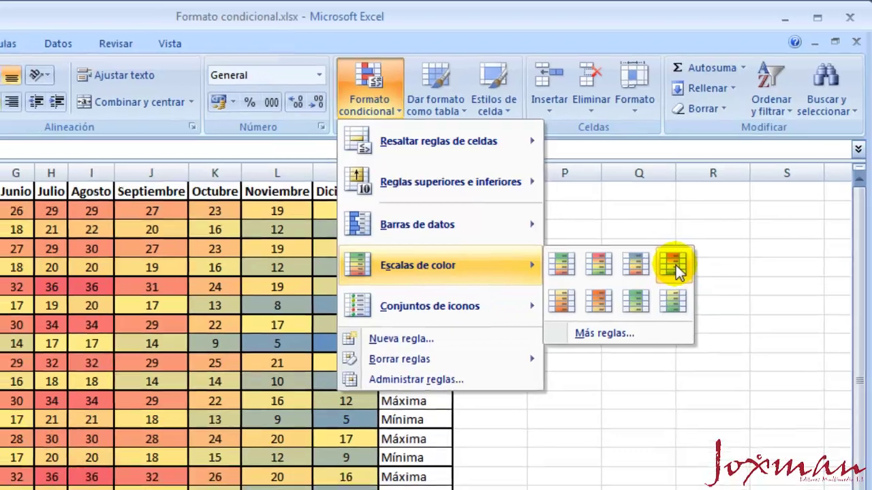
{"action": "left_click", "coordinate": [674, 267]}
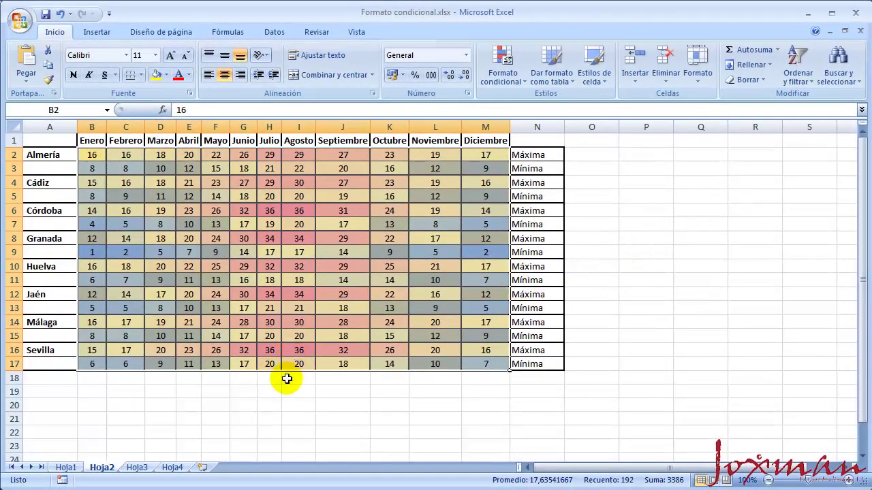
{"action": "left_click", "coordinate": [285, 379]}
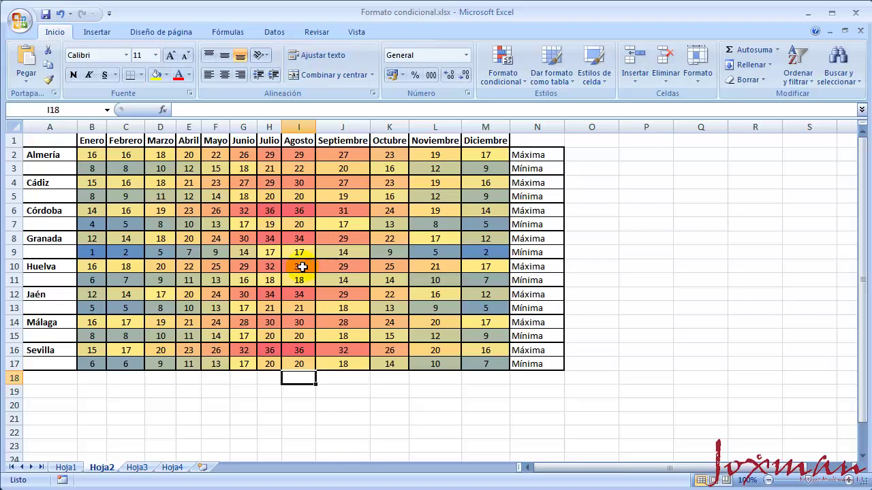
- Clear the conditional formatting rules from the temperature range B2:M17
{"action": "left_click_drag", "start_coordinate": [92, 156], "coordinate": [485, 371]}
{"action": "left_click", "coordinate": [513, 80]}
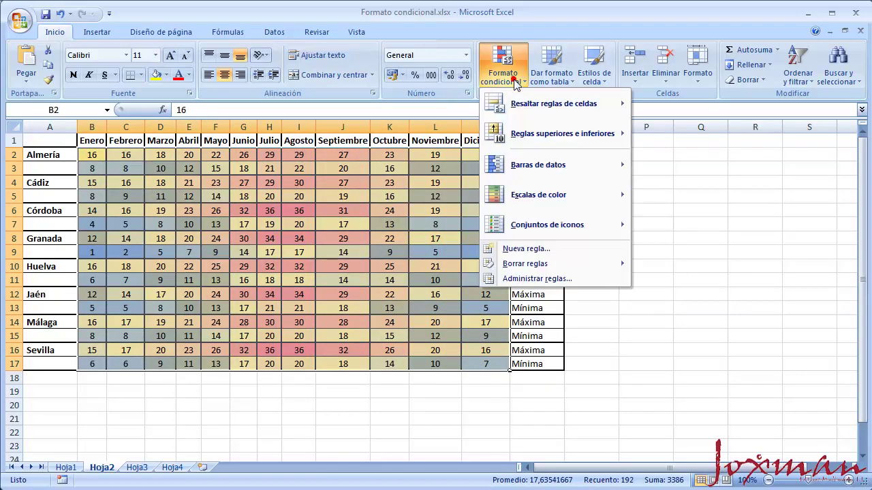
{"action": "mouse_move", "coordinate": [565, 264]}
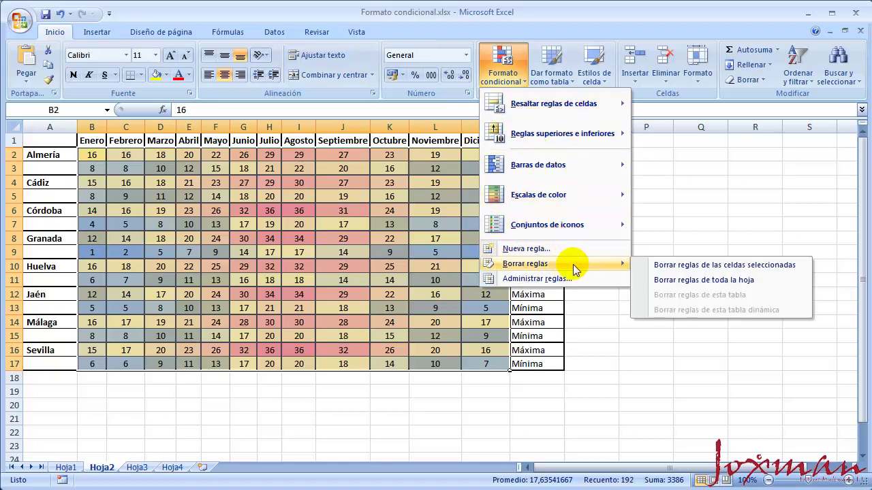
{"action": "left_click", "coordinate": [703, 271]}
{"action": "left_click", "coordinate": [341, 213]}
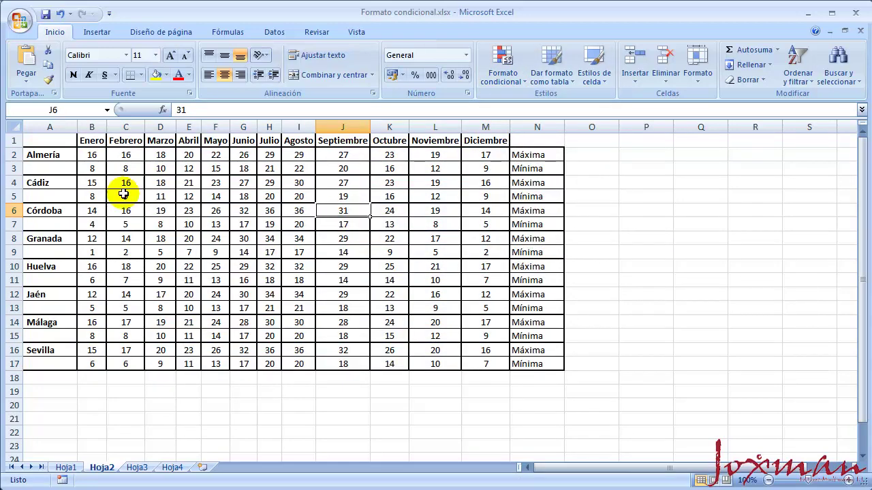
- Apply the two-colour red-yellow colour scale to Almería's maximum temperatures in B2:M2
{"action": "left_click_drag", "start_coordinate": [89, 154], "coordinate": [478, 156]}
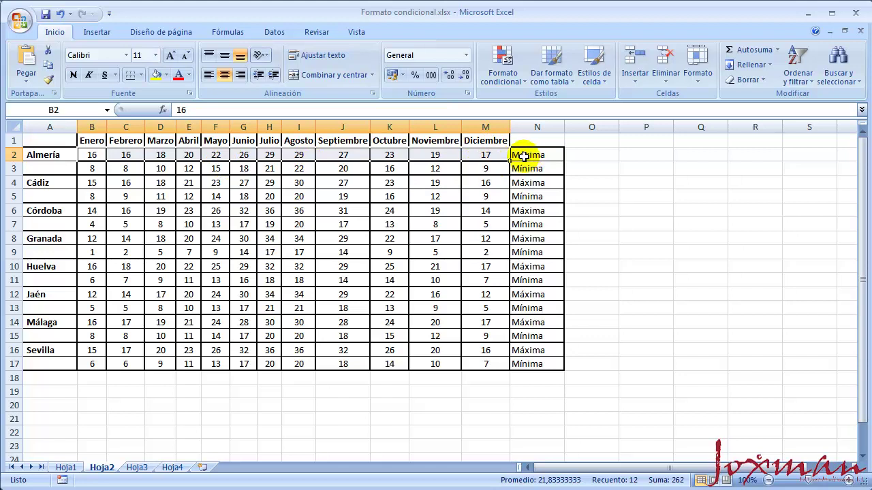
{"action": "left_click", "coordinate": [524, 81]}
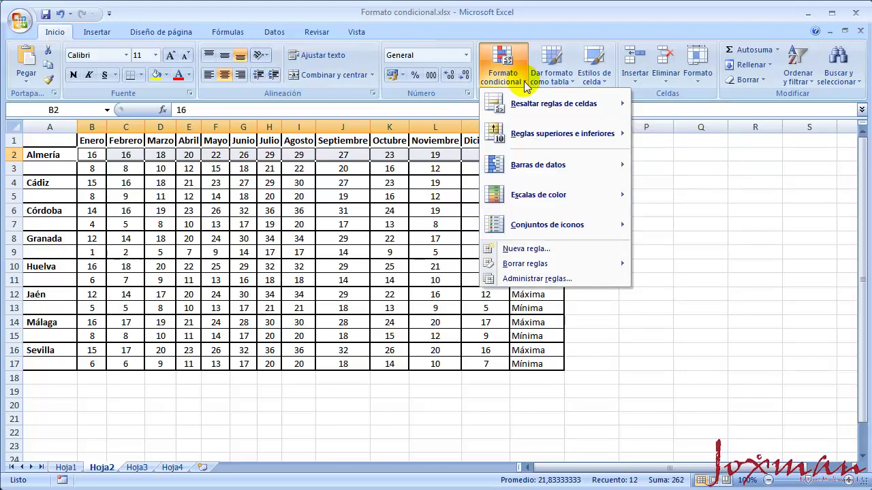
{"action": "mouse_move", "coordinate": [584, 196]}
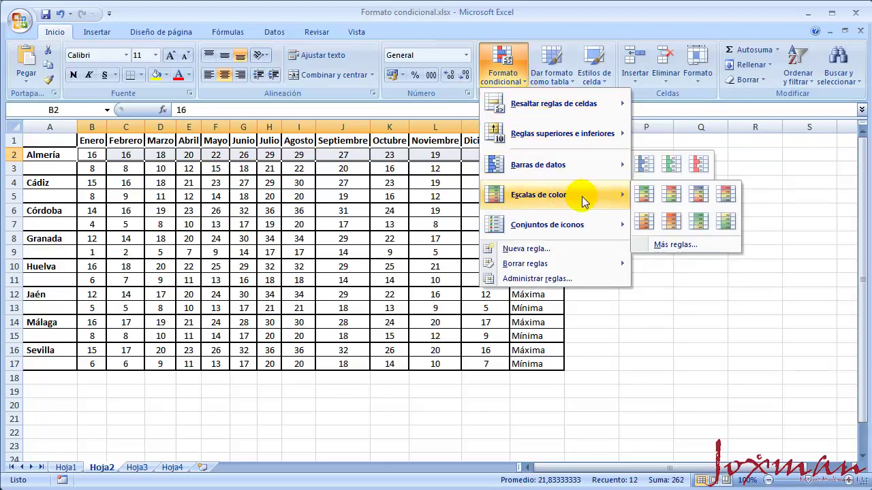
{"action": "left_click", "coordinate": [671, 221]}
{"action": "left_click", "coordinate": [406, 215]}
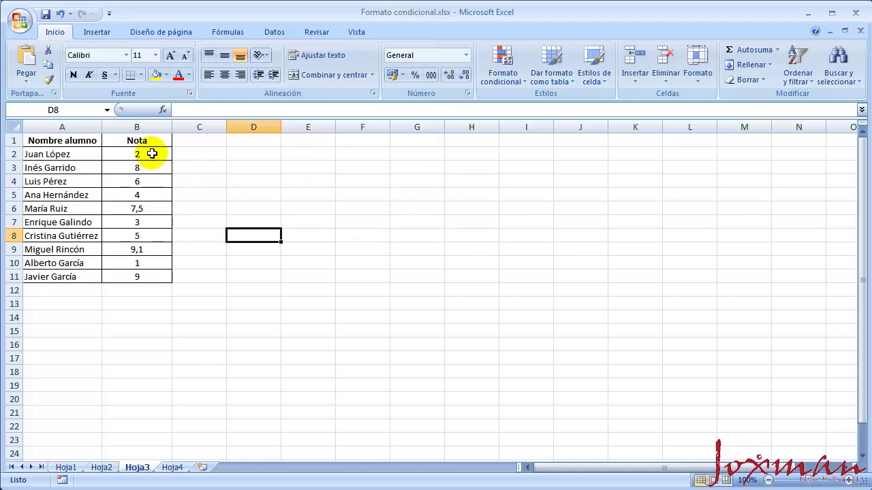
- Apply the icon set with green check mark, exclamation mark and red cross to the Nota values in B2:B11 on Hoja3
{"action": "left_click_drag", "start_coordinate": [152, 154], "coordinate": [155, 276]}
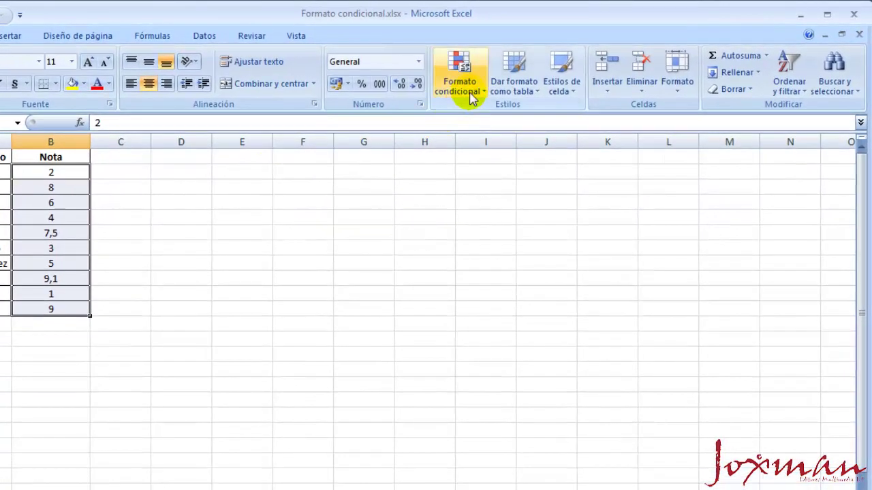
{"action": "left_click", "coordinate": [472, 98]}
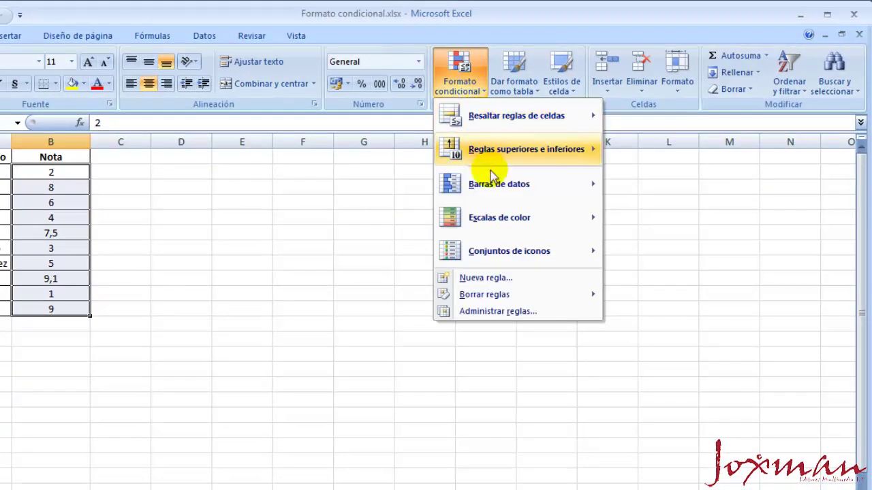
{"action": "mouse_move", "coordinate": [533, 256]}
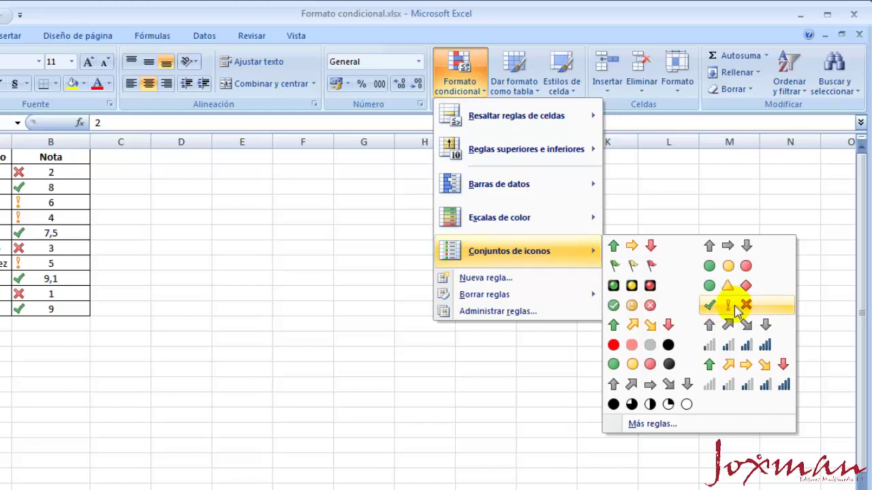
{"action": "left_click", "coordinate": [738, 310]}
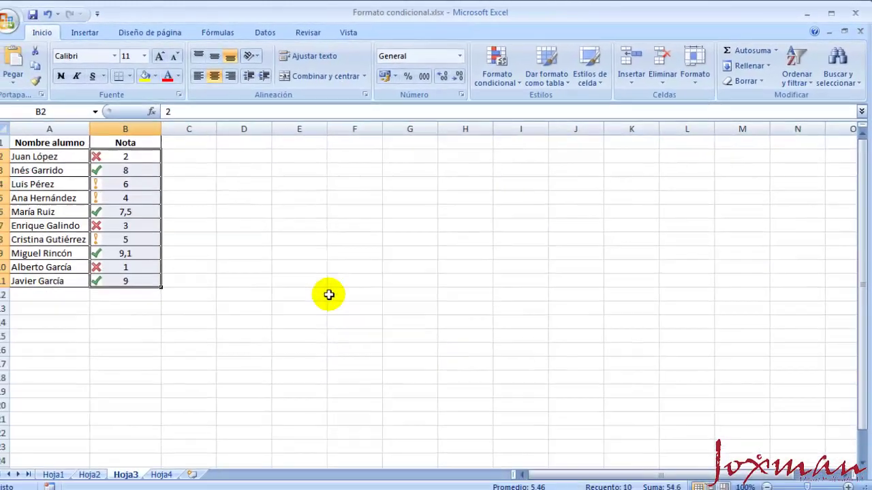
{"action": "left_click", "coordinate": [193, 247]}
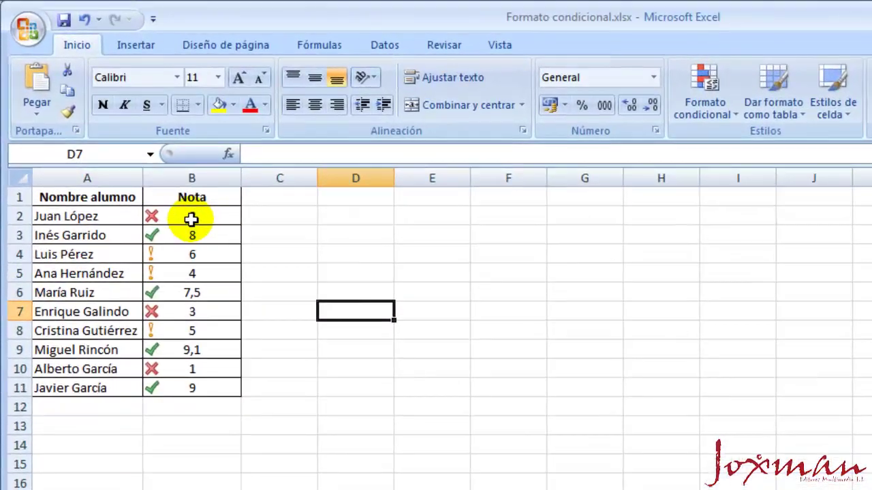
- Examine which grades in the Nota column carry the cross, the check mark and the exclamation mark
{"action": "left_click", "coordinate": [150, 169]}
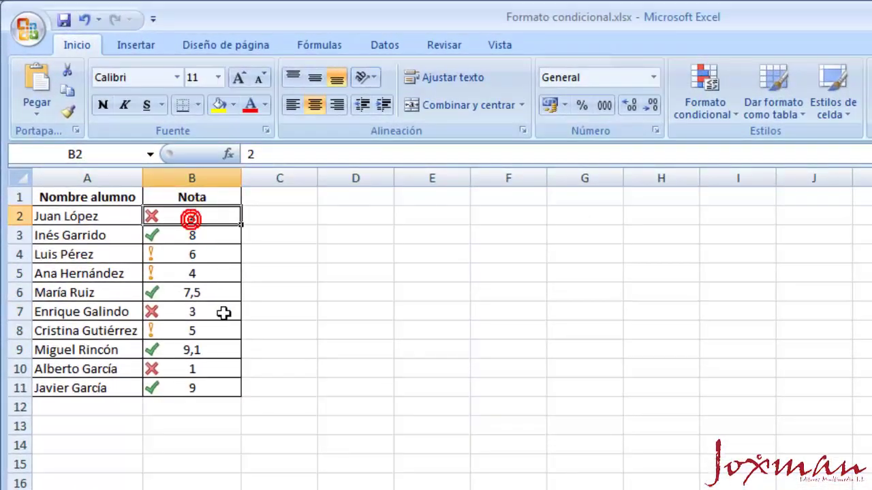
{"action": "left_click", "coordinate": [202, 313]}
{"action": "left_click", "coordinate": [207, 370]}
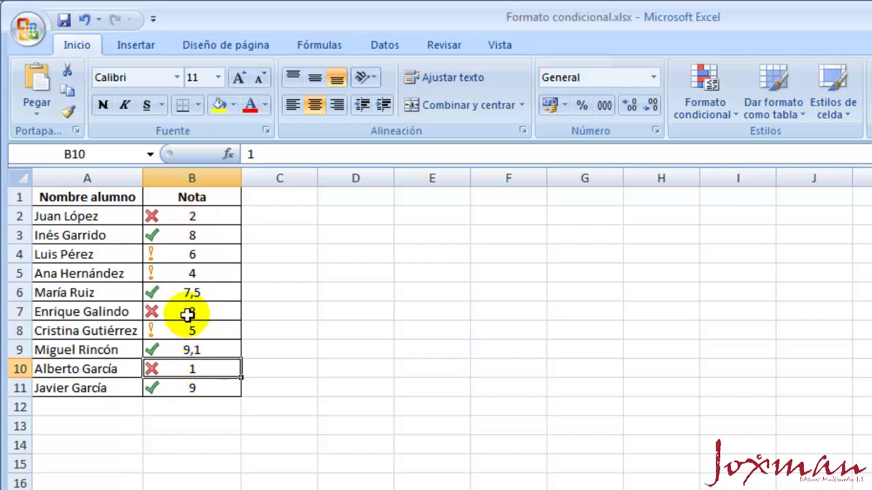
{"action": "left_click", "coordinate": [203, 234]}
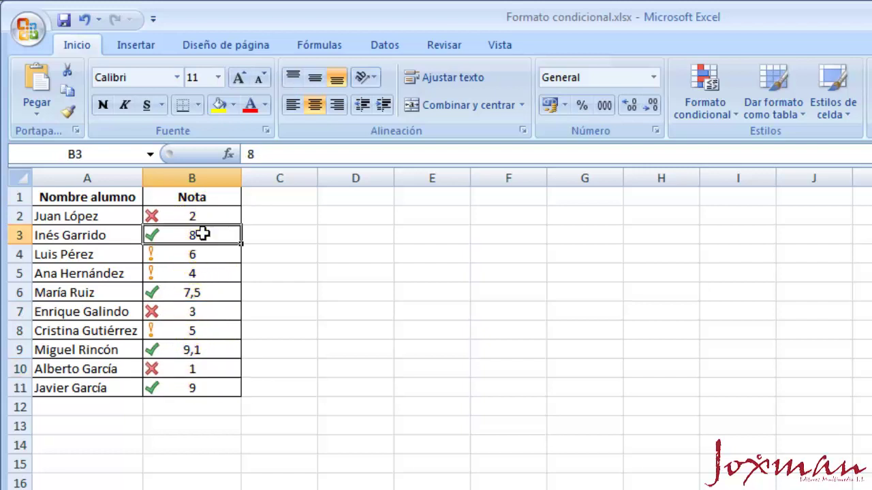
{"action": "left_click", "coordinate": [210, 294]}
{"action": "left_click", "coordinate": [215, 349]}
{"action": "left_click", "coordinate": [213, 391]}
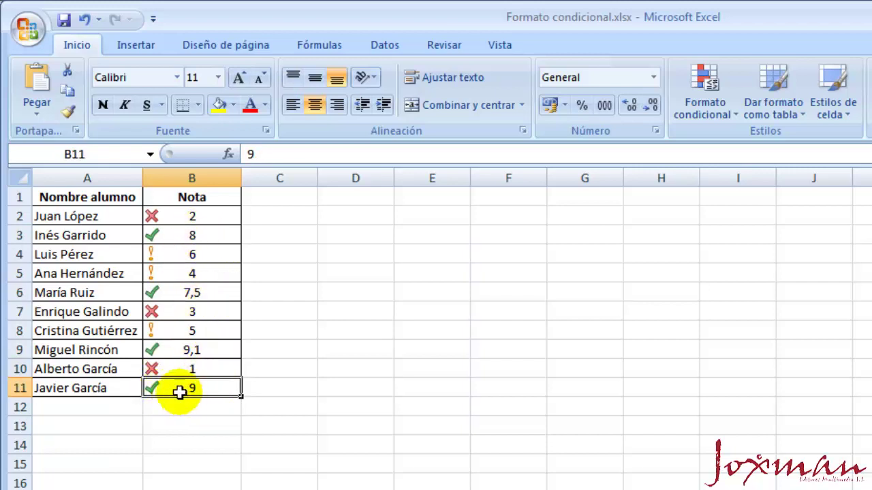
{"action": "left_click", "coordinate": [194, 252]}
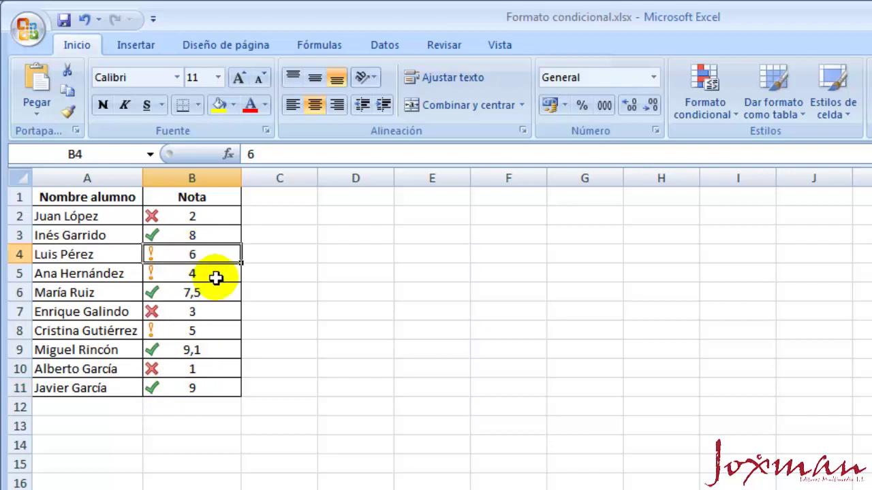
{"action": "left_click", "coordinate": [215, 278]}
{"action": "left_click", "coordinate": [216, 329]}
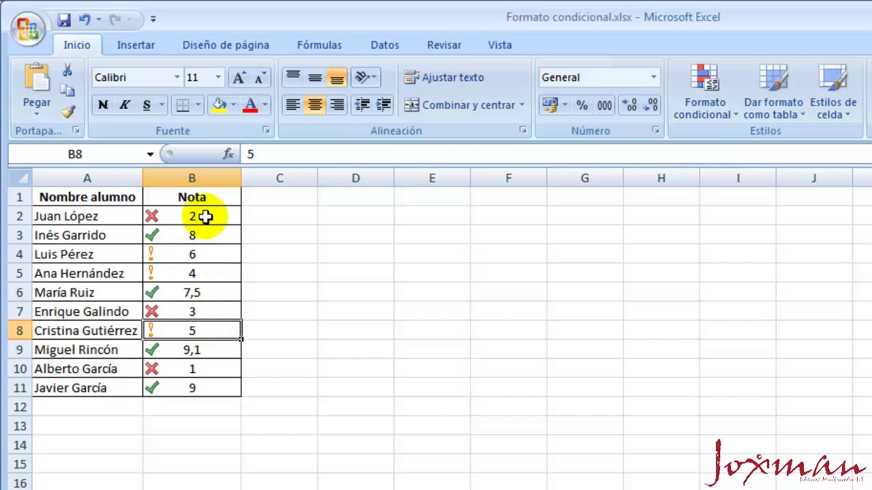
- Edit the icon set rule on the Nota values B2:B11 so that both icon thresholds use the Número type
{"action": "left_click_drag", "start_coordinate": [205, 217], "coordinate": [201, 388]}
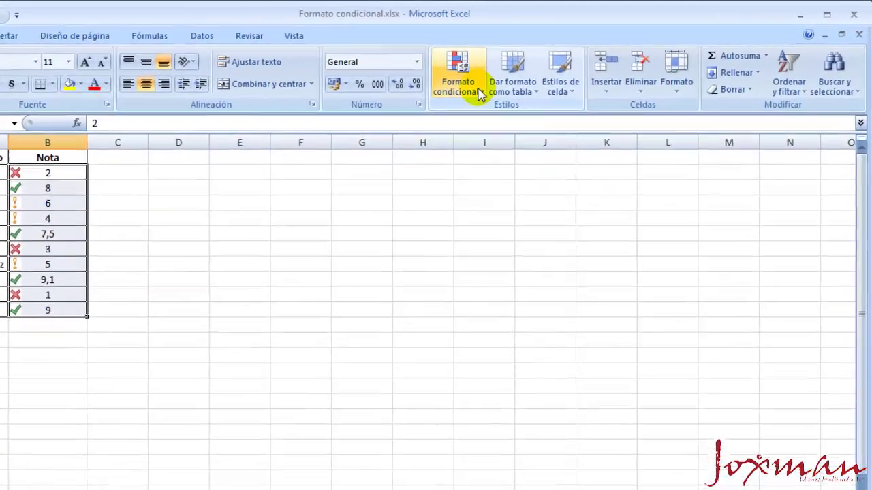
{"action": "left_click", "coordinate": [512, 76]}
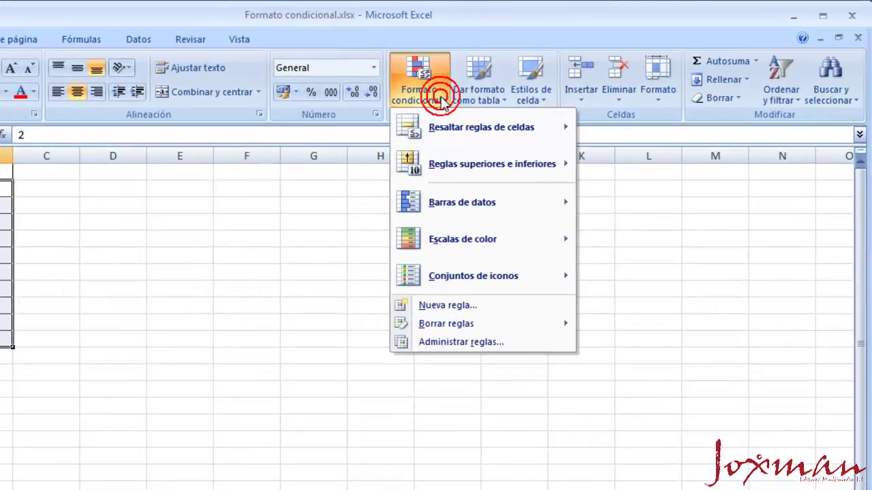
{"action": "left_click", "coordinate": [480, 347]}
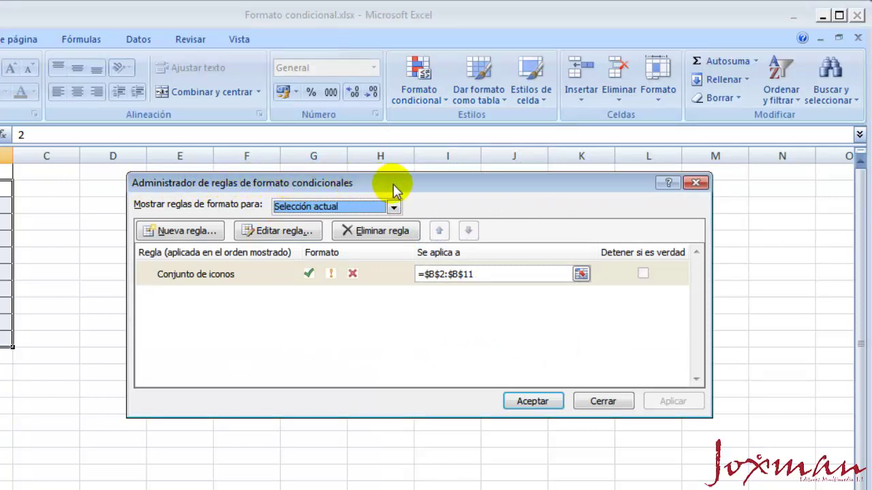
{"action": "left_click", "coordinate": [179, 275]}
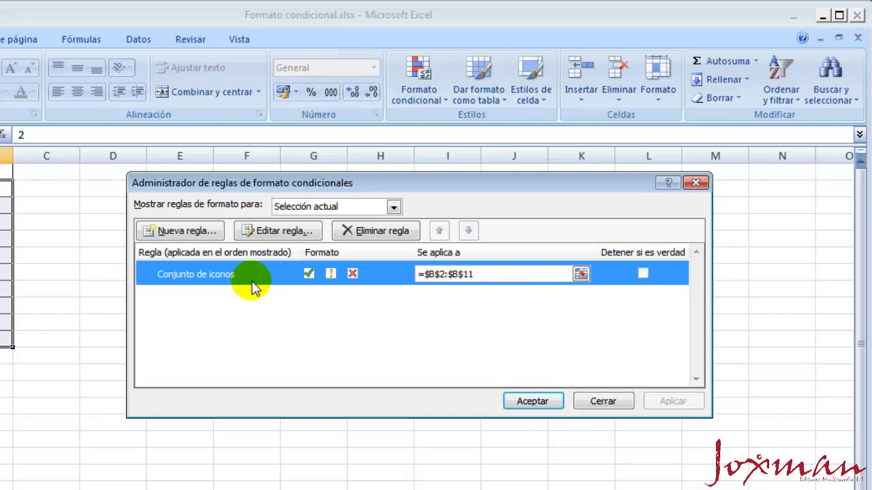
{"action": "left_click", "coordinate": [279, 233]}
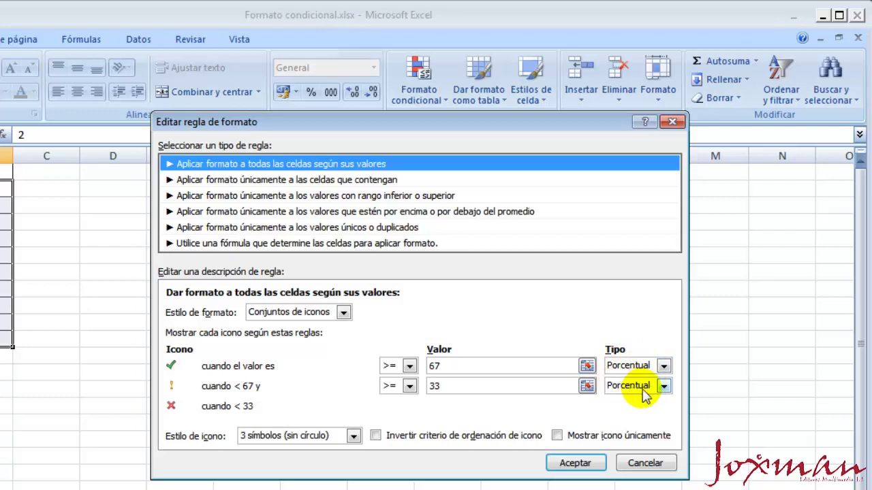
{"action": "left_click", "coordinate": [664, 366]}
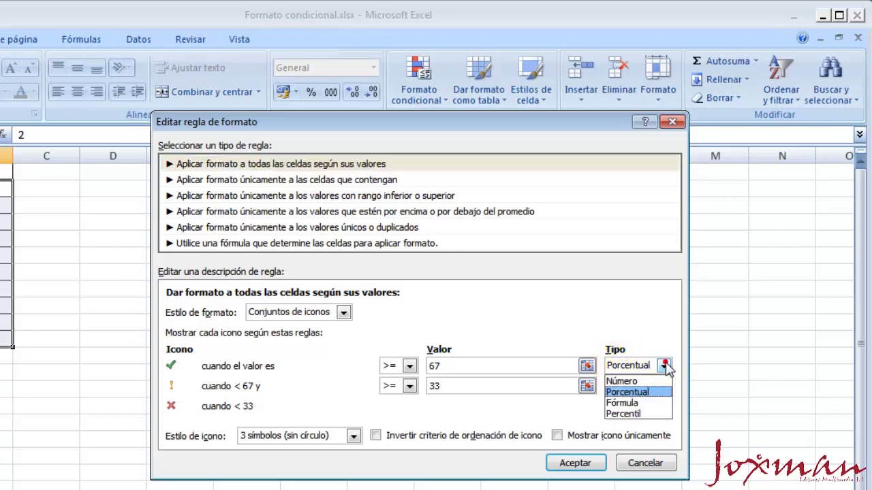
{"action": "left_click", "coordinate": [645, 380]}
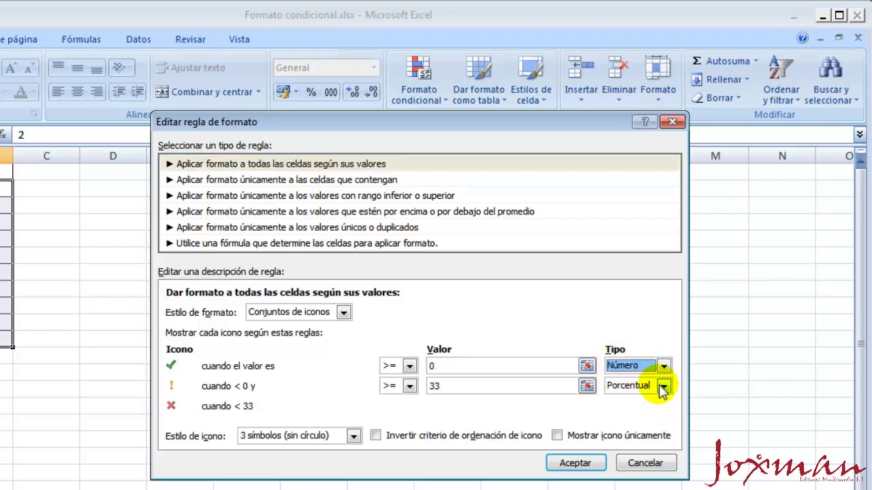
{"action": "left_click", "coordinate": [663, 386]}
{"action": "left_click", "coordinate": [632, 396]}
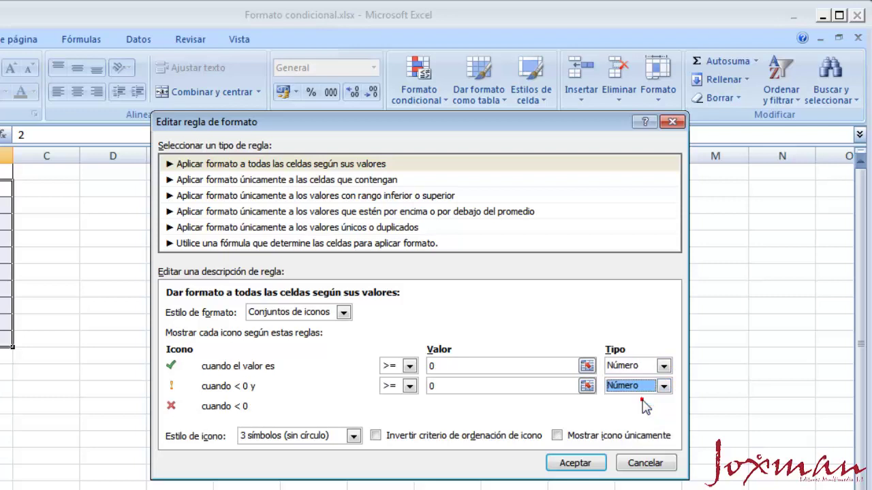
- Set the rule to show the check mark for values >= 7 and the exclamation mark for >= 5, and apply it
{"action": "left_click", "coordinate": [447, 366]}
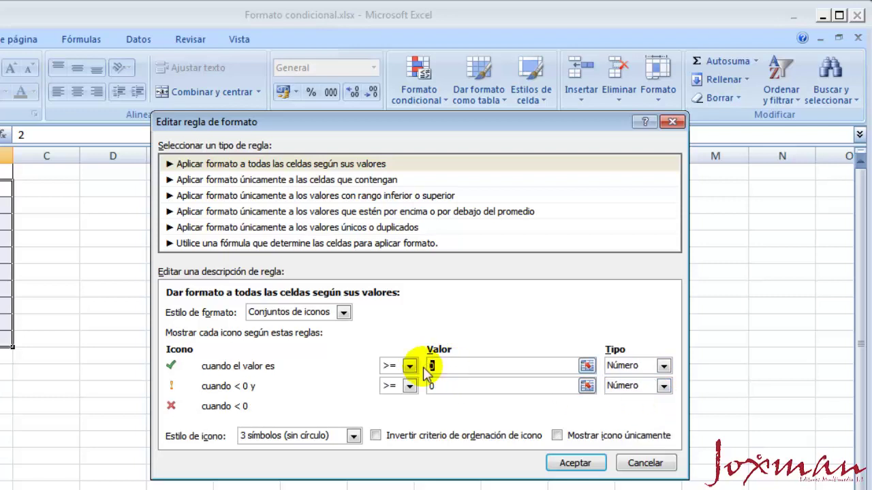
{"action": "left_click", "coordinate": [402, 368]}
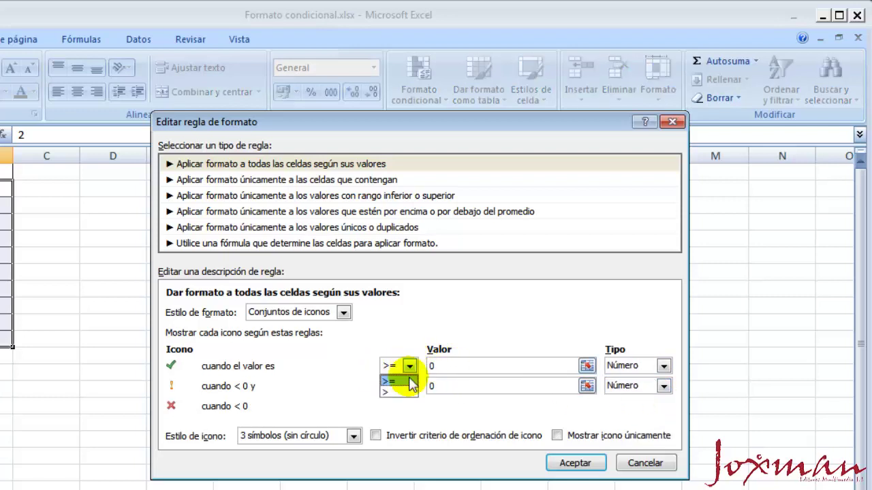
{"action": "left_click", "coordinate": [411, 364]}
{"action": "left_click", "coordinate": [435, 367]}
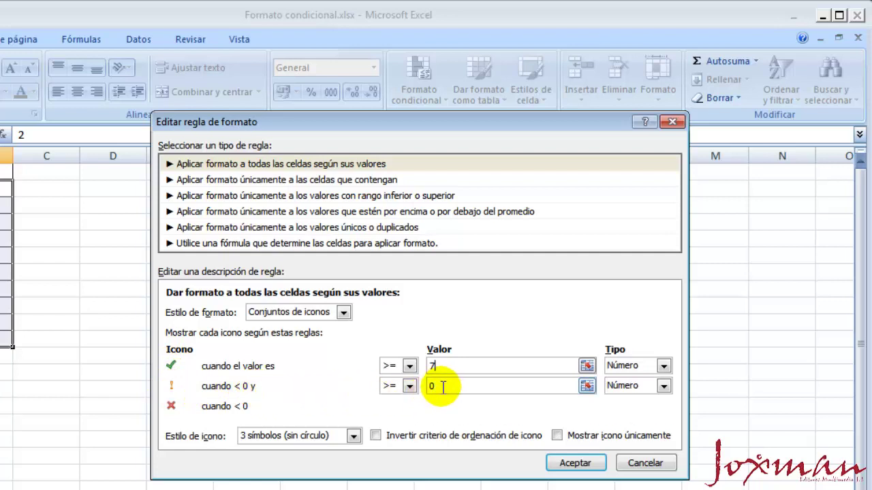
{"action": "left_click", "coordinate": [418, 386]}
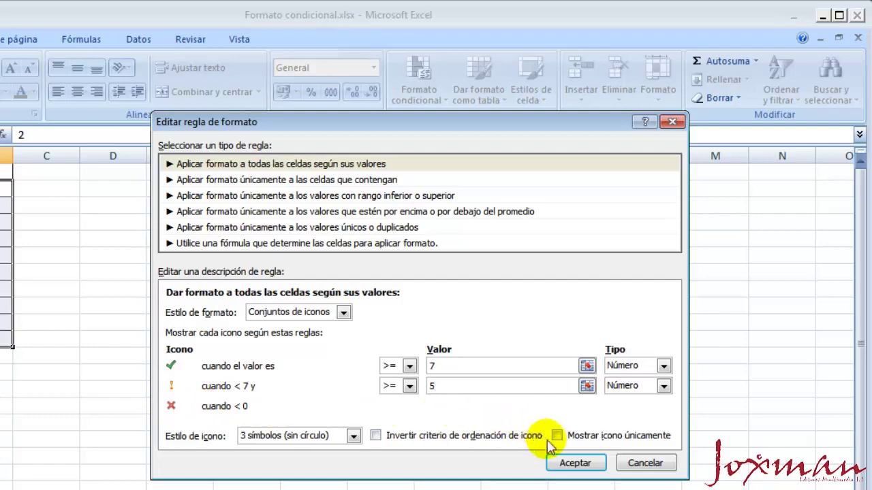
{"action": "left_click", "coordinate": [573, 463]}
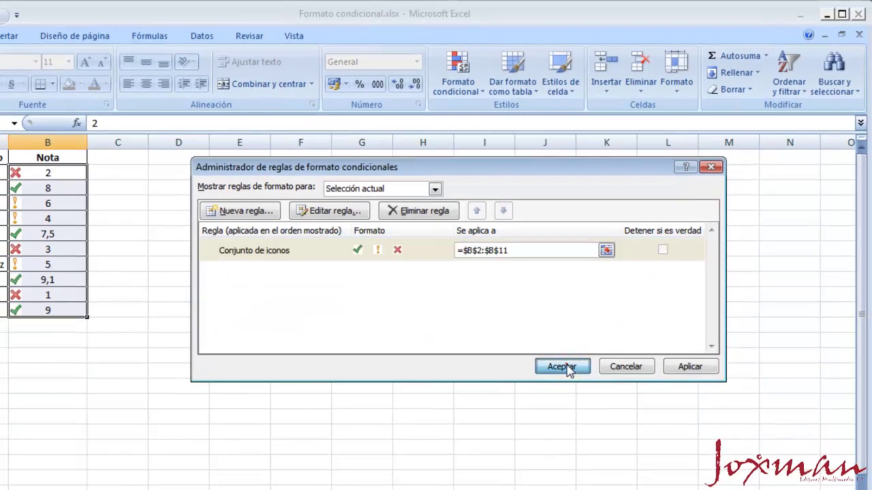
{"action": "left_click", "coordinate": [537, 399]}
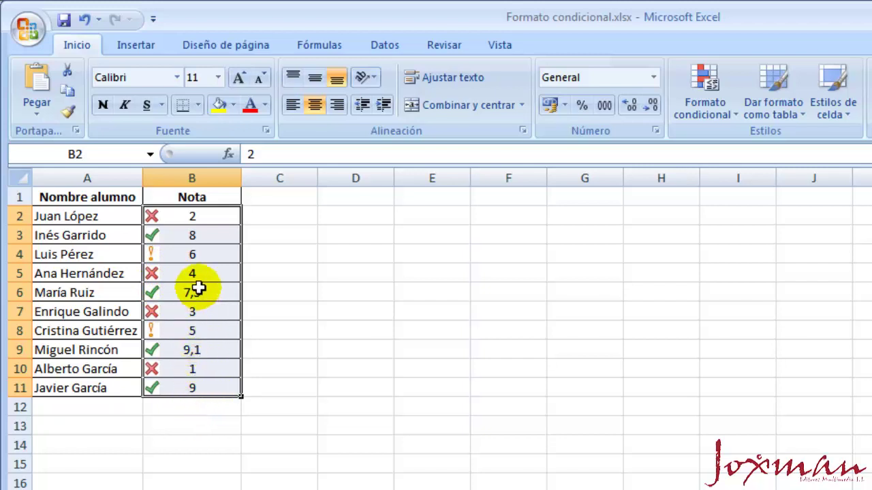
- Examine which grades in the Nota column carry the exclamation mark and which carry the cross under the edited rule
{"action": "left_click", "coordinate": [190, 255]}
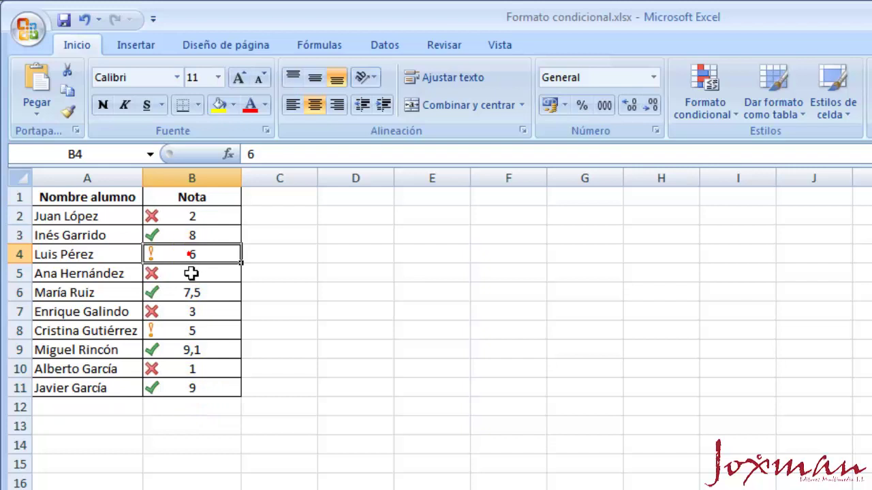
{"action": "left_click", "coordinate": [196, 332]}
{"action": "left_click", "coordinate": [206, 259]}
{"action": "left_click", "coordinate": [211, 331]}
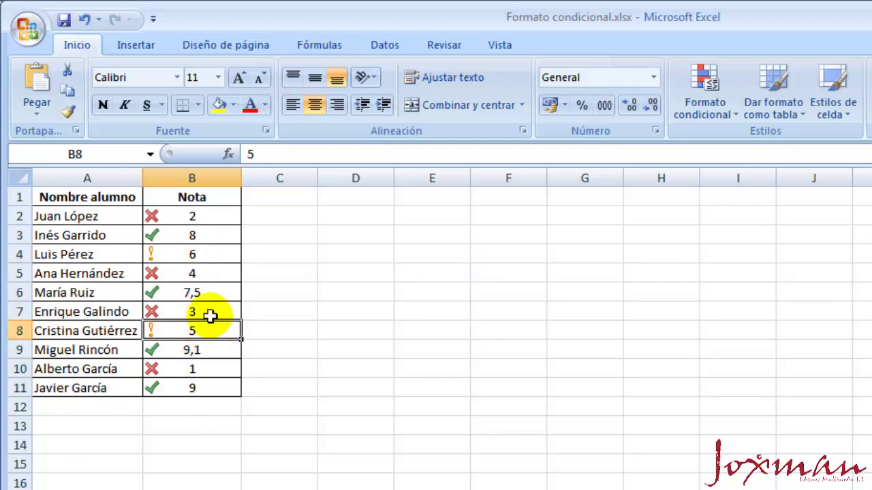
{"action": "left_click", "coordinate": [206, 274]}
{"action": "left_click", "coordinate": [211, 216]}
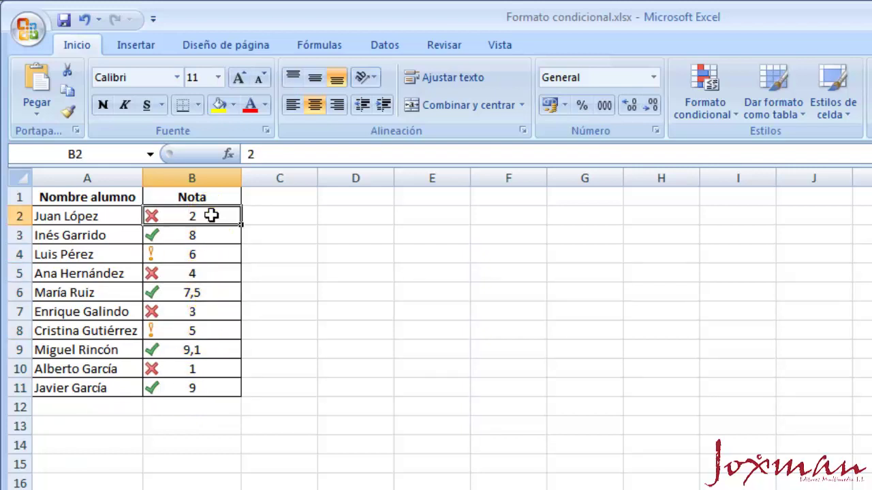
{"action": "left_click", "coordinate": [207, 312]}
{"action": "left_click", "coordinate": [204, 368]}
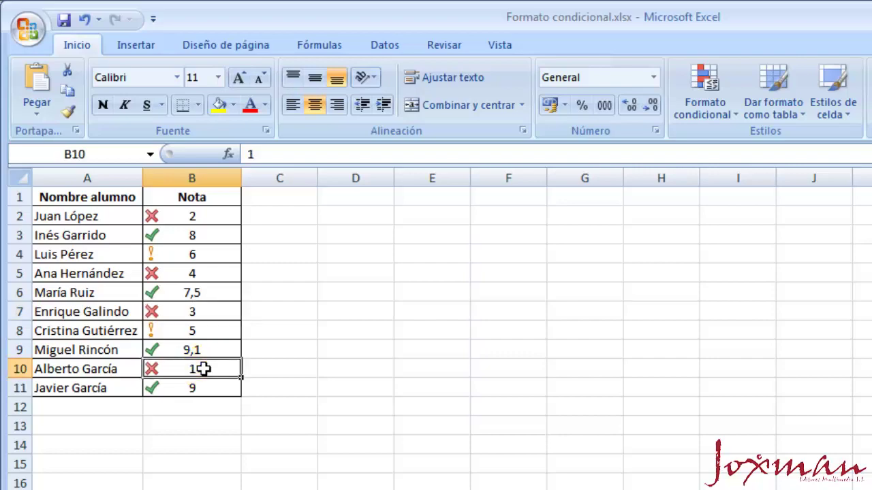
- Edit the icon set rule on B2:B11 to show only the icons (Mostrar icono únicamente) and apply it
{"action": "left_click", "coordinate": [200, 219]}
{"action": "left_click_drag", "start_coordinate": [200, 219], "coordinate": [201, 386]}
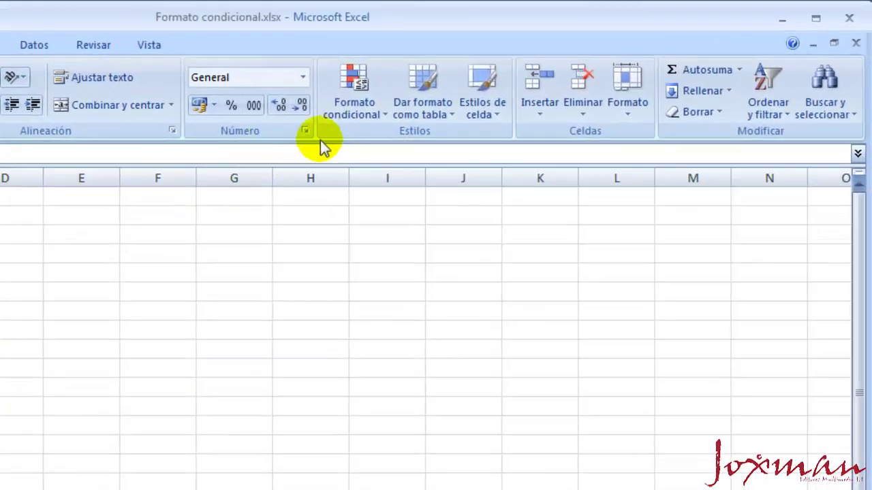
{"action": "left_click", "coordinate": [461, 86]}
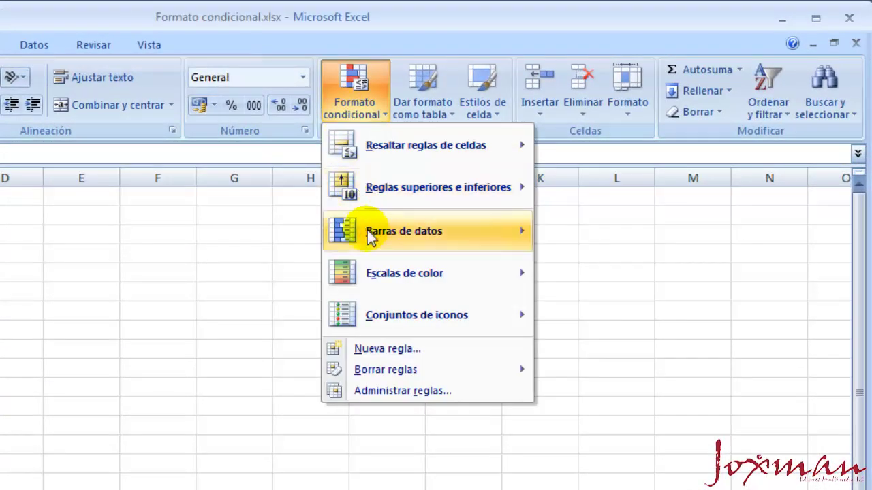
{"action": "left_click", "coordinate": [413, 386]}
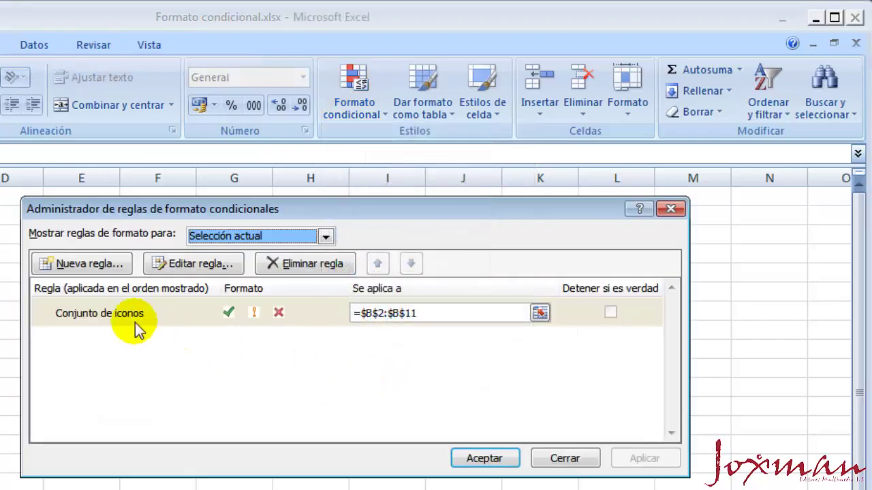
{"action": "left_click", "coordinate": [134, 314]}
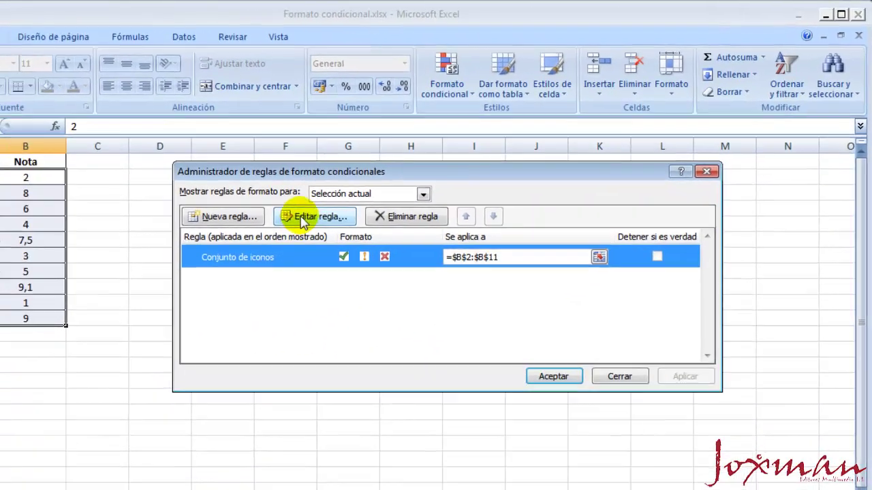
{"action": "left_click", "coordinate": [192, 263]}
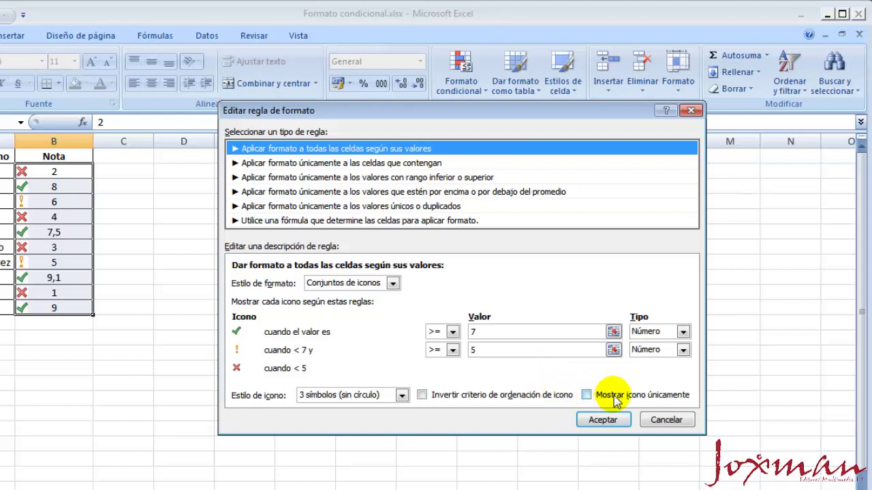
{"action": "left_click", "coordinate": [586, 395]}
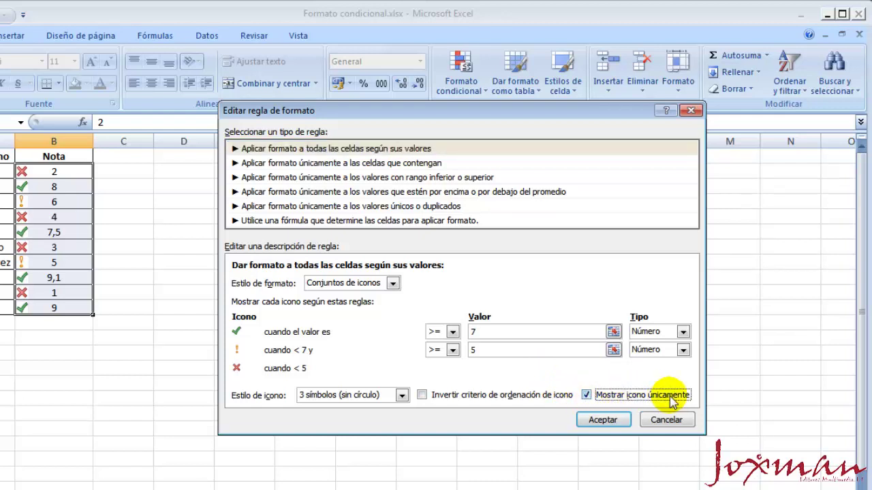
{"action": "left_click", "coordinate": [603, 420]}
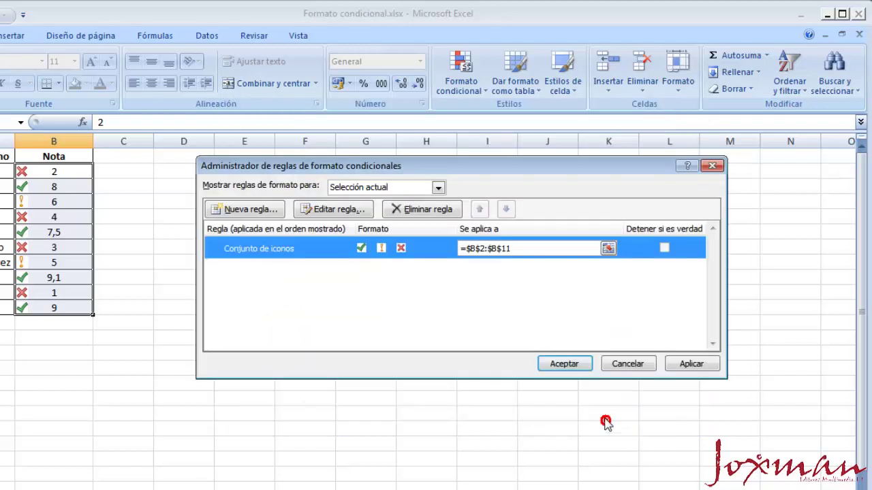
{"action": "left_click", "coordinate": [564, 364]}
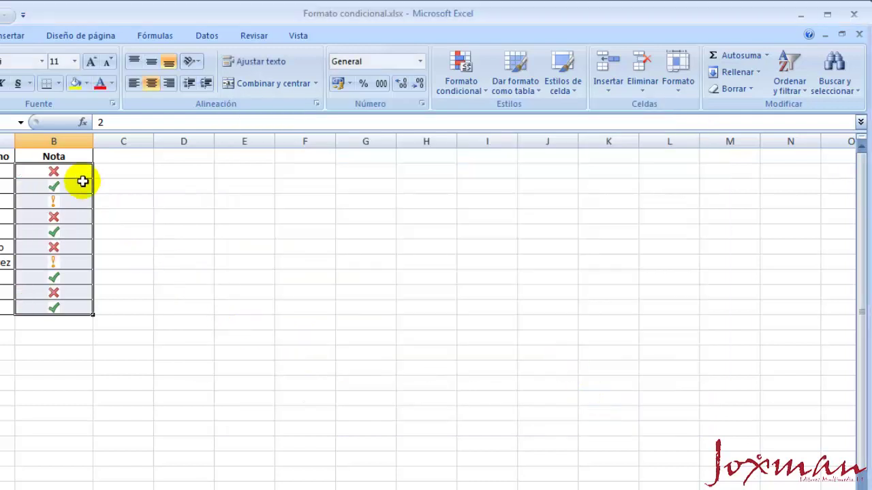
- Check the underlying grades of several icon-only cells in the Nota column
{"action": "left_click", "coordinate": [143, 232]}
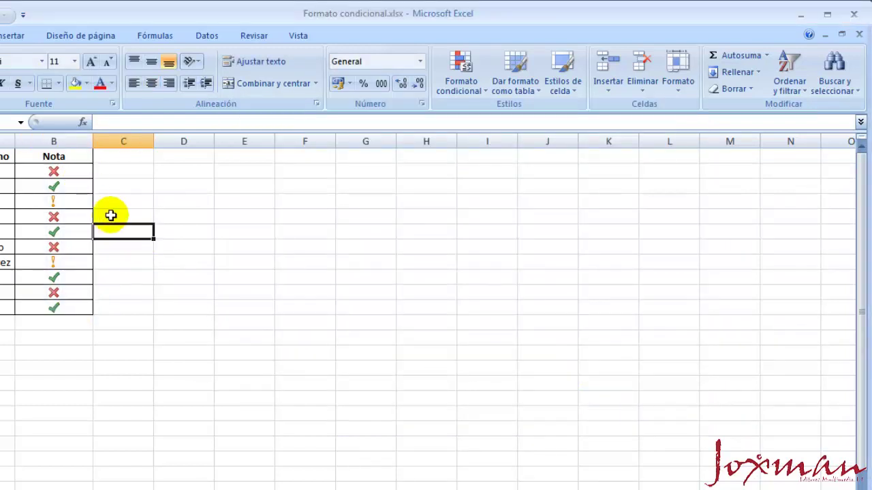
{"action": "left_click", "coordinate": [68, 172]}
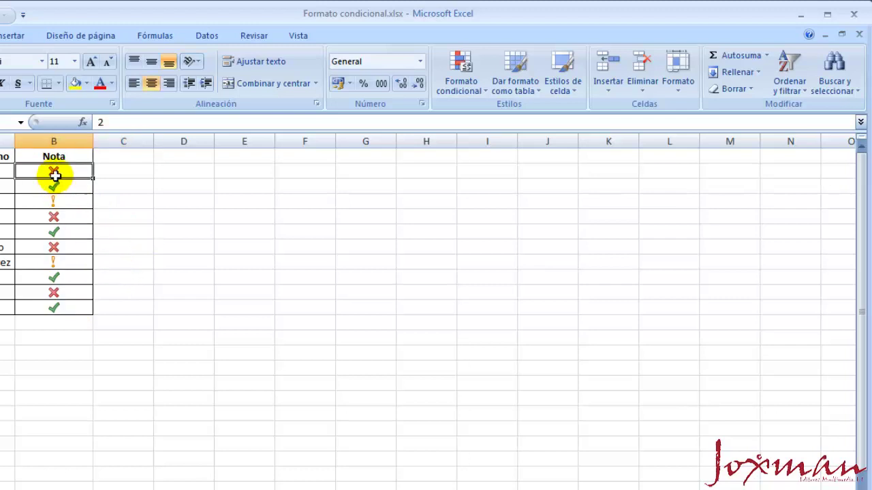
{"action": "left_click", "coordinate": [64, 216]}
{"action": "left_click", "coordinate": [71, 234]}
{"action": "left_click", "coordinate": [66, 261]}
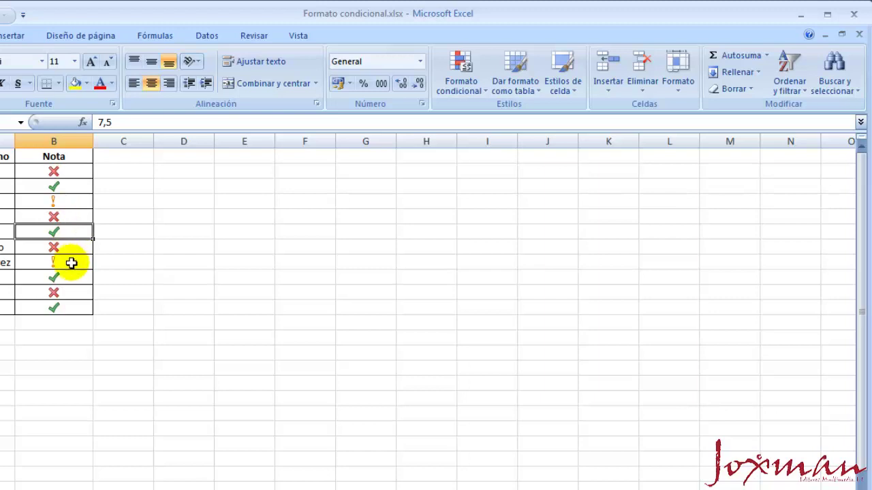
{"action": "left_click", "coordinate": [70, 279]}
{"action": "left_click", "coordinate": [73, 293]}
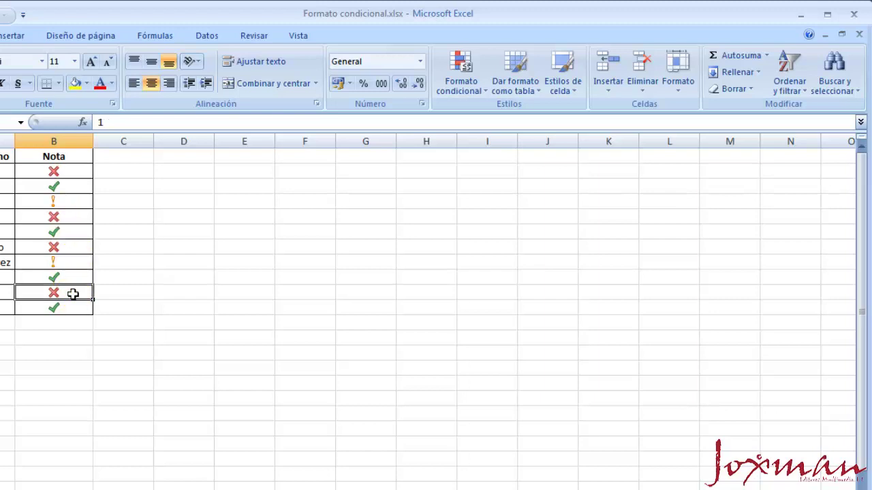
{"action": "left_click", "coordinate": [66, 171]}
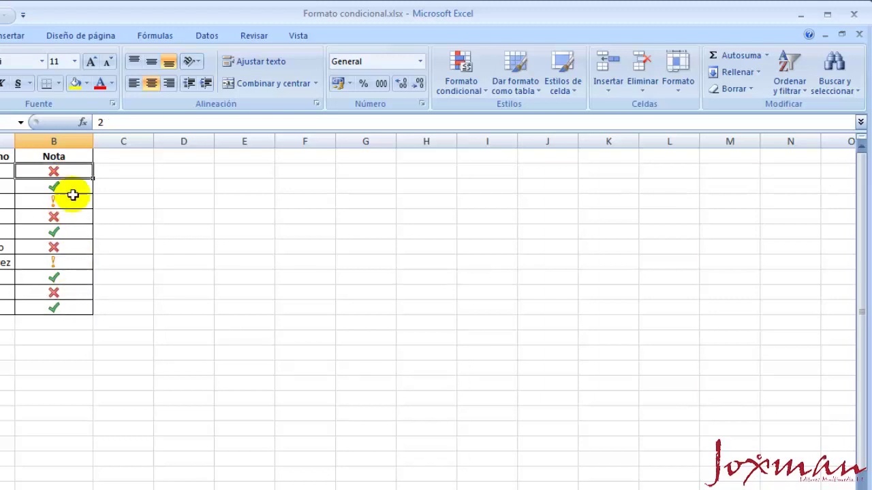
- Edit the icon set rule on B2:B11 to turn off Mostrar icono únicamente, and apply it
{"action": "left_click_drag", "start_coordinate": [54, 171], "coordinate": [61, 304]}
{"action": "left_click", "coordinate": [477, 90]}
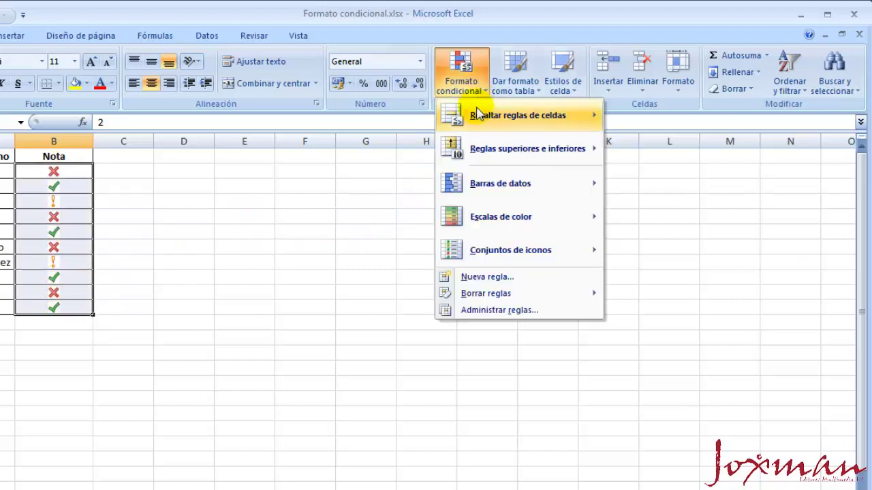
{"action": "left_click", "coordinate": [529, 311]}
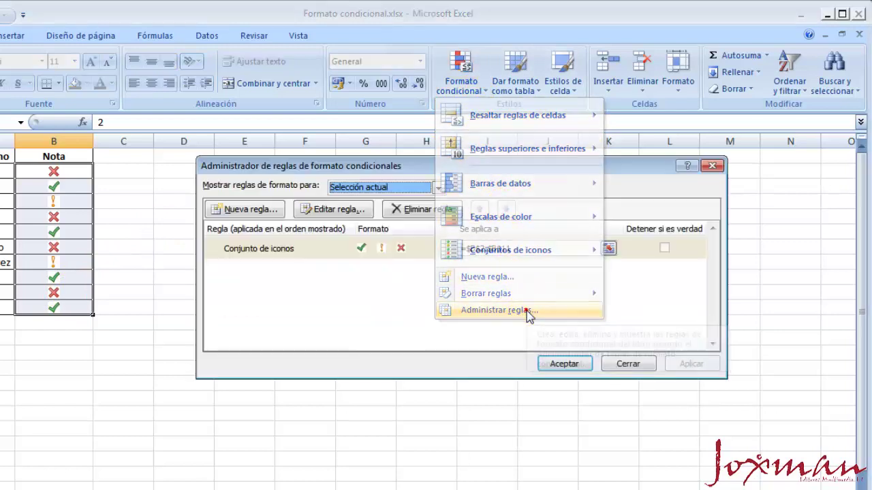
{"action": "left_click", "coordinate": [289, 252]}
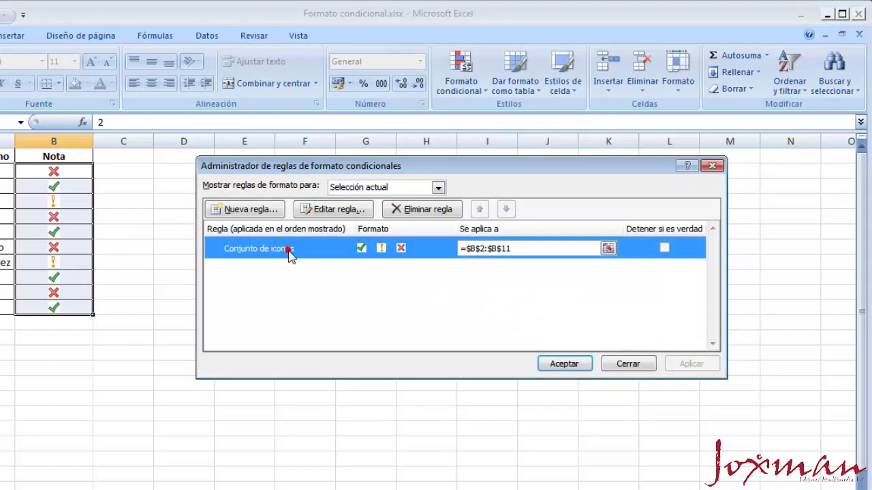
{"action": "left_click", "coordinate": [336, 207]}
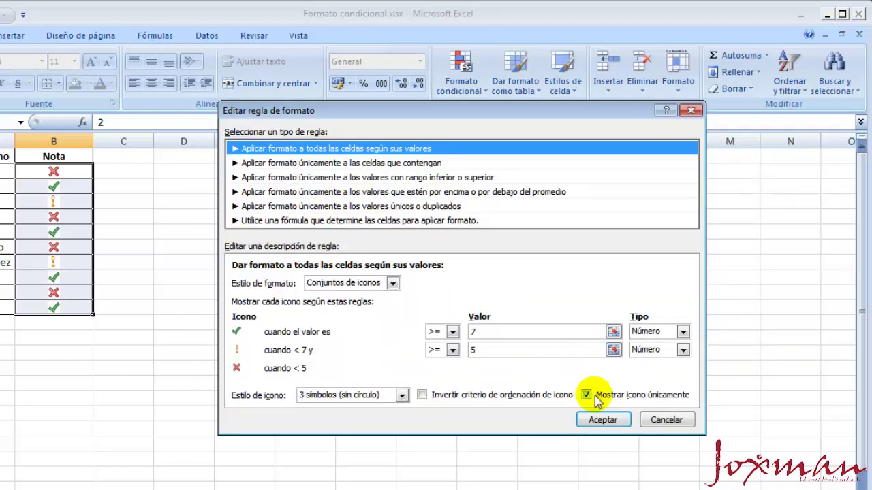
{"action": "left_click", "coordinate": [587, 395]}
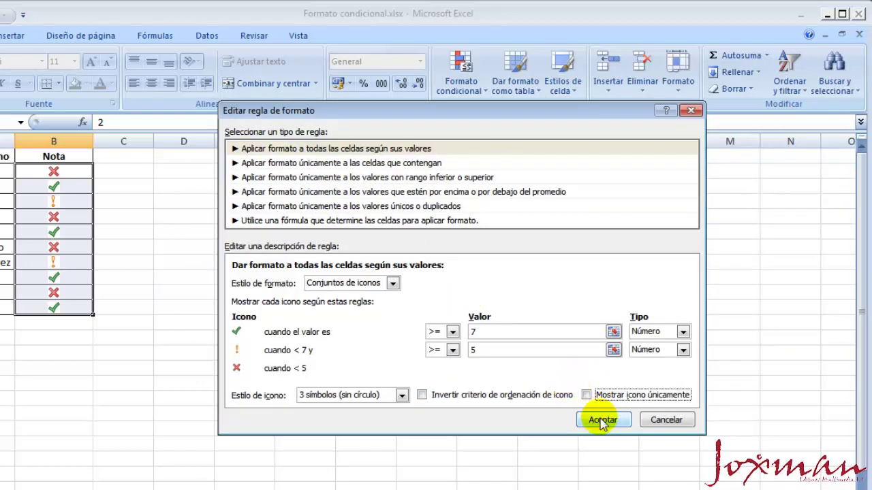
{"action": "left_click", "coordinate": [603, 420]}
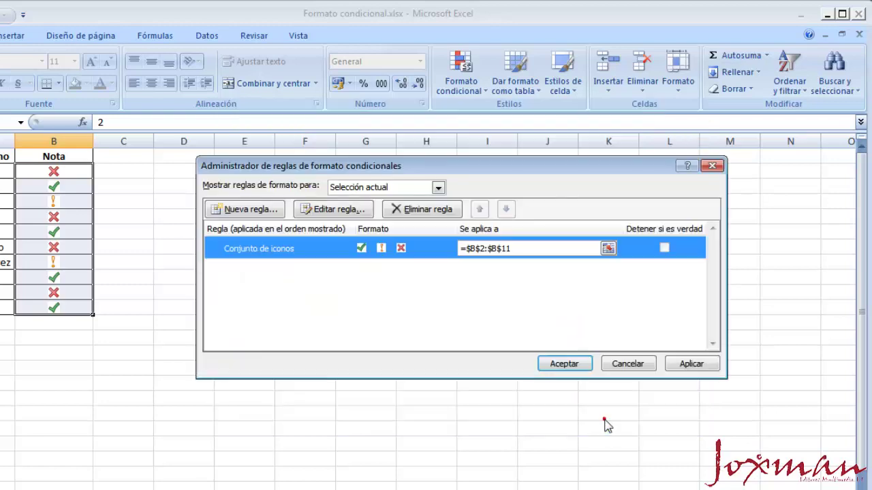
{"action": "left_click", "coordinate": [564, 363]}
- Deselect the grades range and switch to the Hoja4 sheet
{"action": "left_click", "coordinate": [149, 203]}
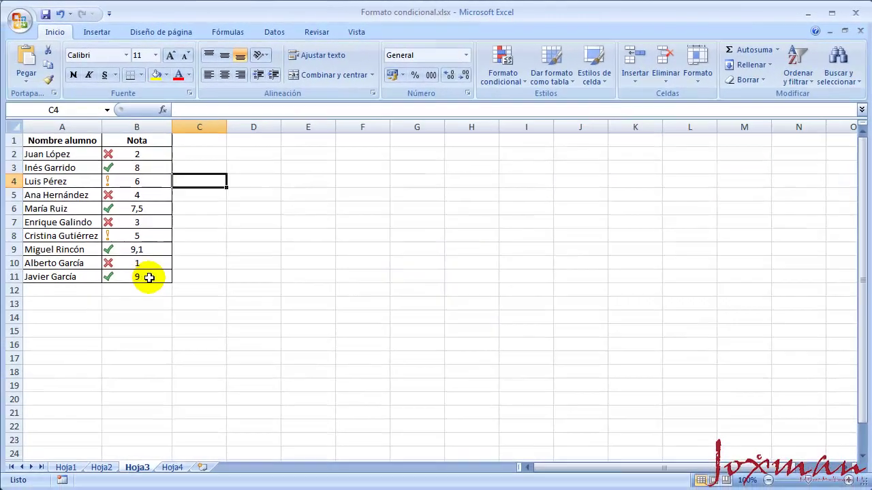
{"action": "left_click", "coordinate": [170, 254]}
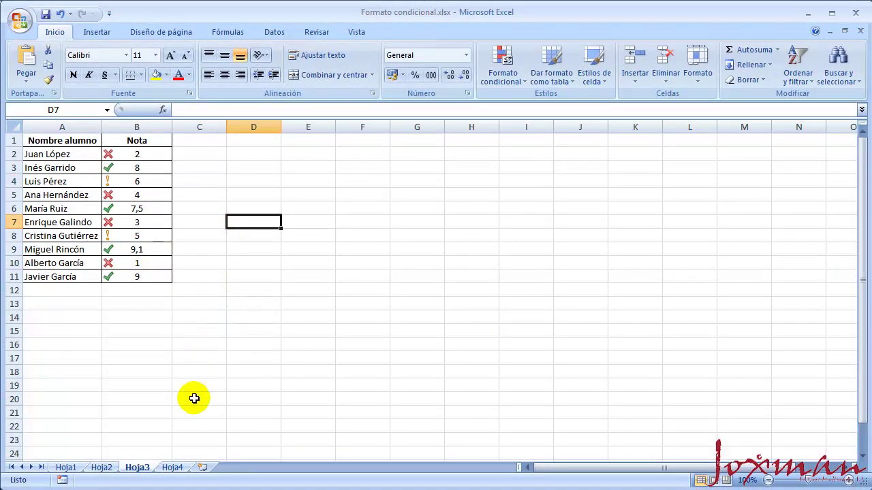
{"action": "left_click", "coordinate": [174, 467]}
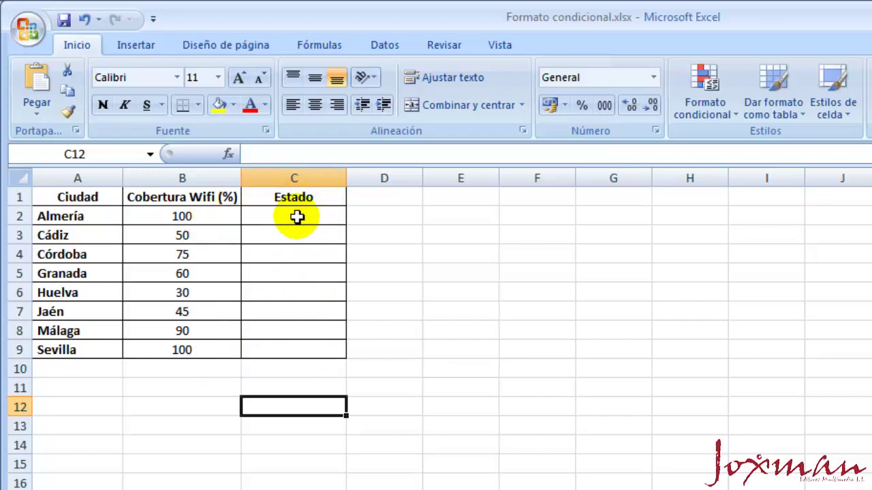
- Try the four-level signal bar icon set on the Cobertura Wifi (%) values in B2:B9
{"action": "left_click_drag", "start_coordinate": [198, 217], "coordinate": [204, 259]}
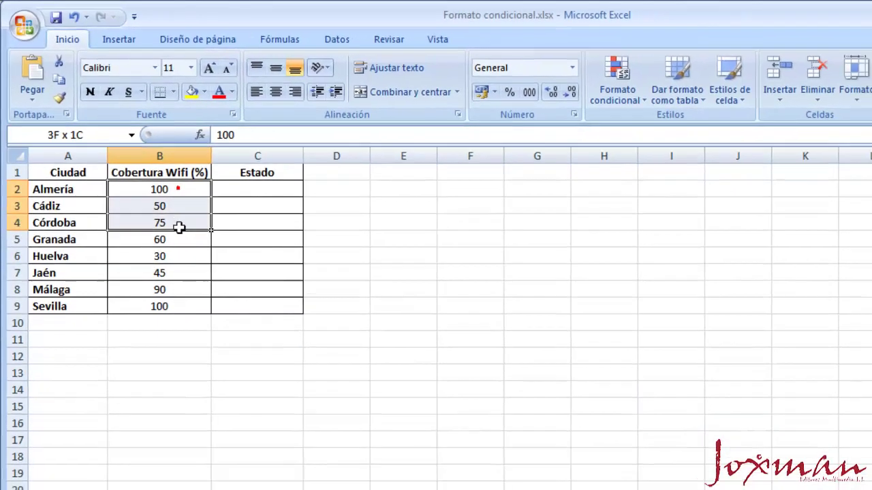
{"action": "left_click_drag", "start_coordinate": [179, 229], "coordinate": [184, 303]}
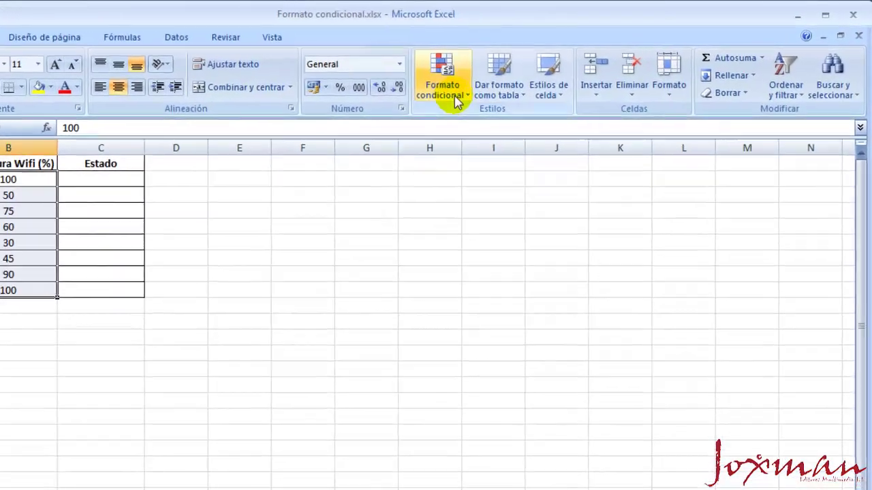
{"action": "left_click", "coordinate": [456, 101]}
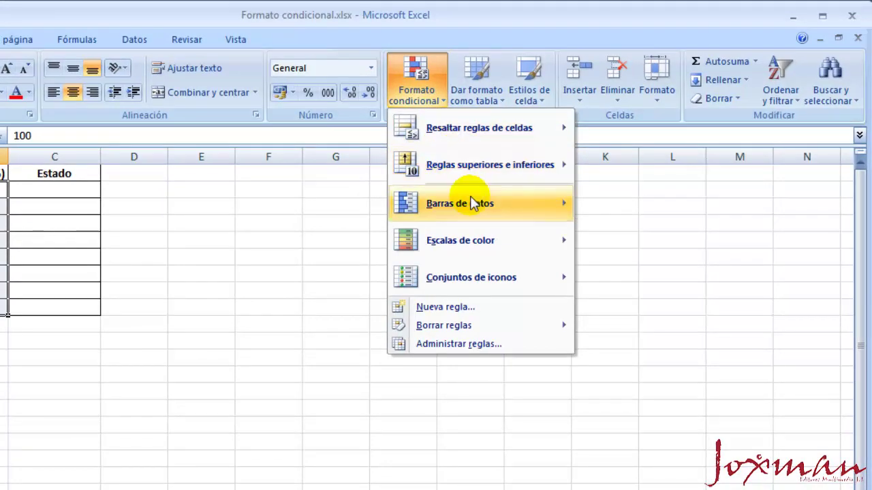
{"action": "mouse_move", "coordinate": [535, 265]}
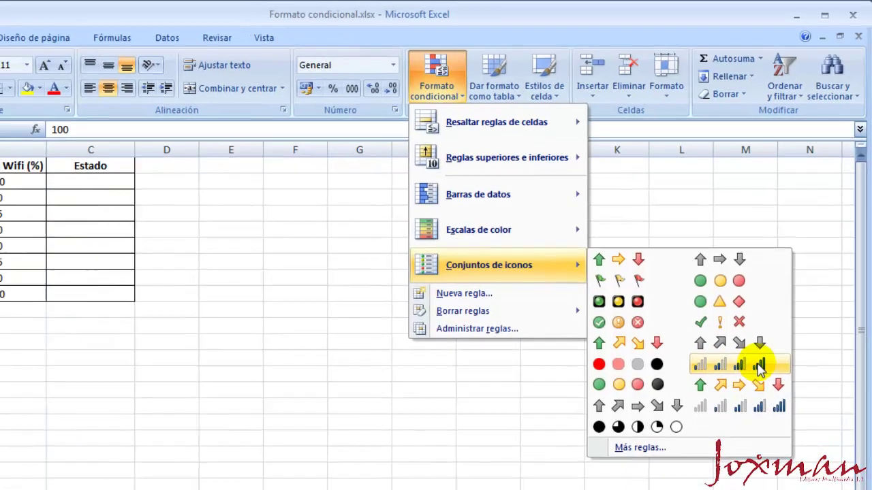
{"action": "left_click", "coordinate": [754, 383]}
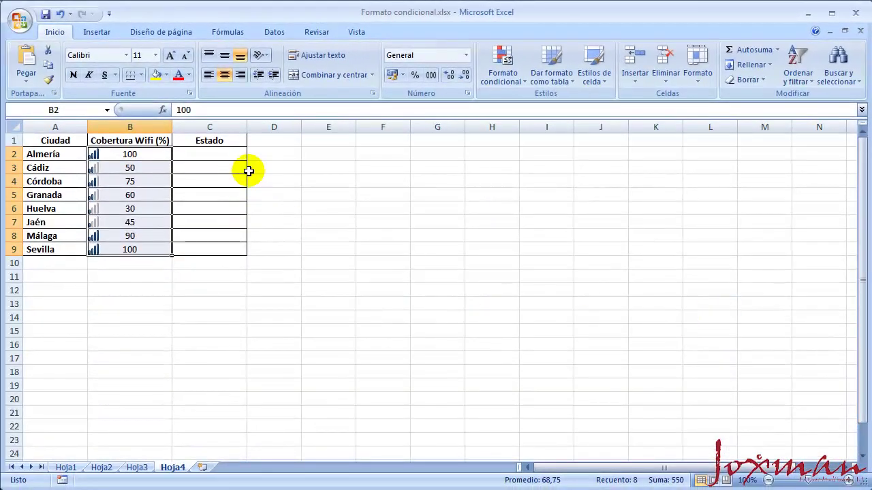
{"action": "left_click", "coordinate": [250, 171]}
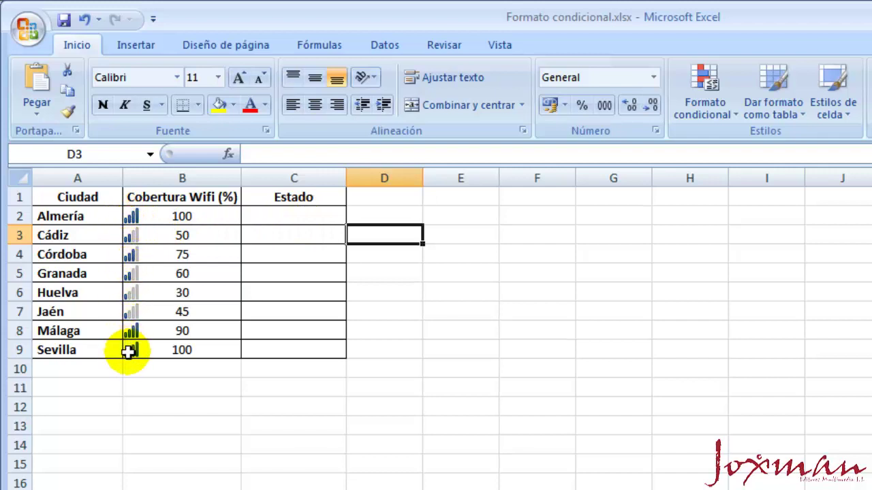
- Undo the icon set applied to the Cobertura Wifi (%) column
{"action": "left_click_drag", "start_coordinate": [286, 215], "coordinate": [289, 350]}
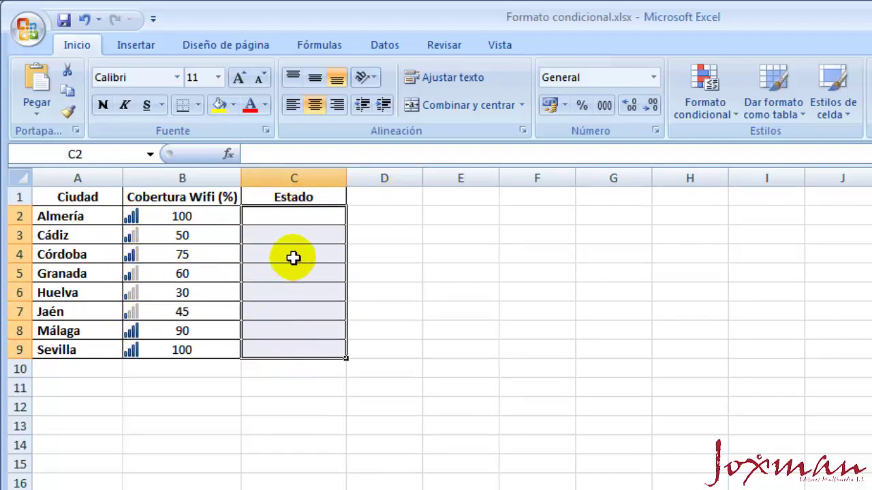
{"action": "left_click", "coordinate": [298, 219]}
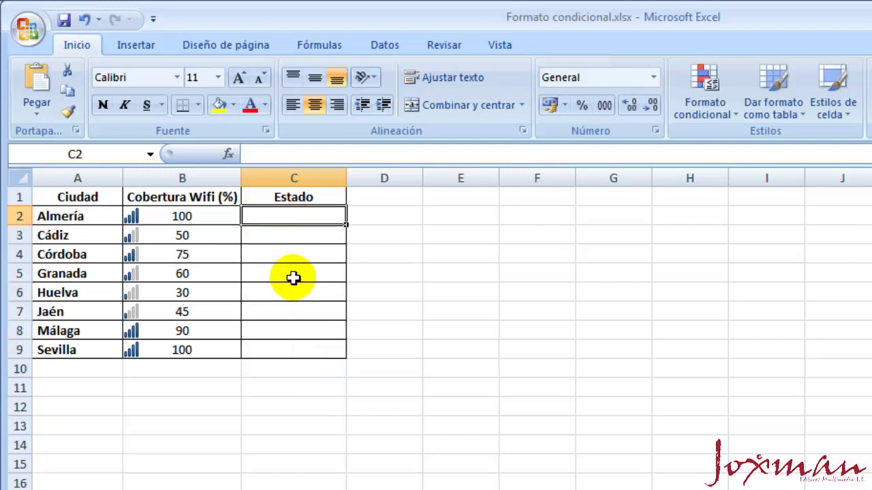
{"action": "left_click", "coordinate": [84, 21]}
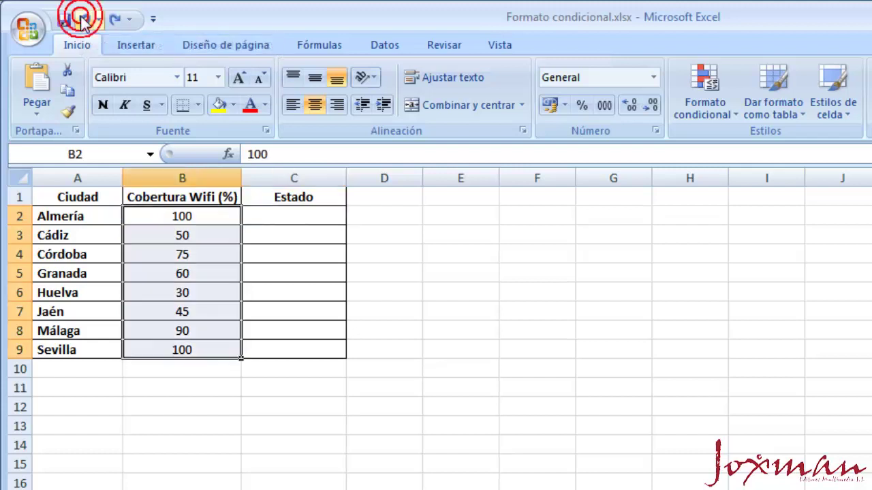
- Enter the formula =B2 in C2 of the Estado column and fill it down to C9
{"action": "left_click", "coordinate": [299, 217]}
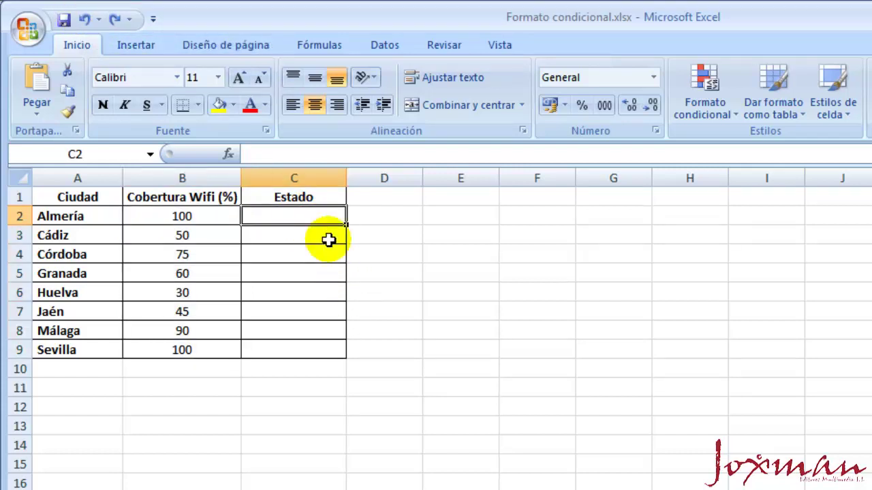
{"action": "type", "text": "="}
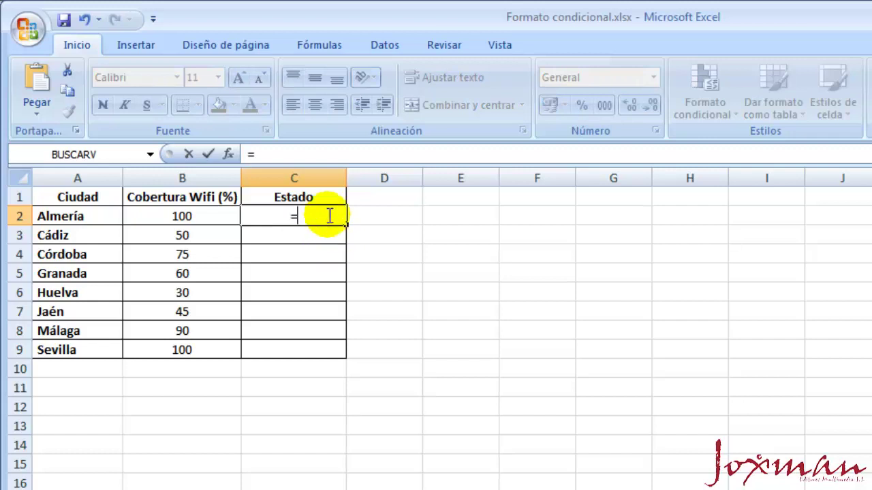
{"action": "left_click", "coordinate": [190, 215]}
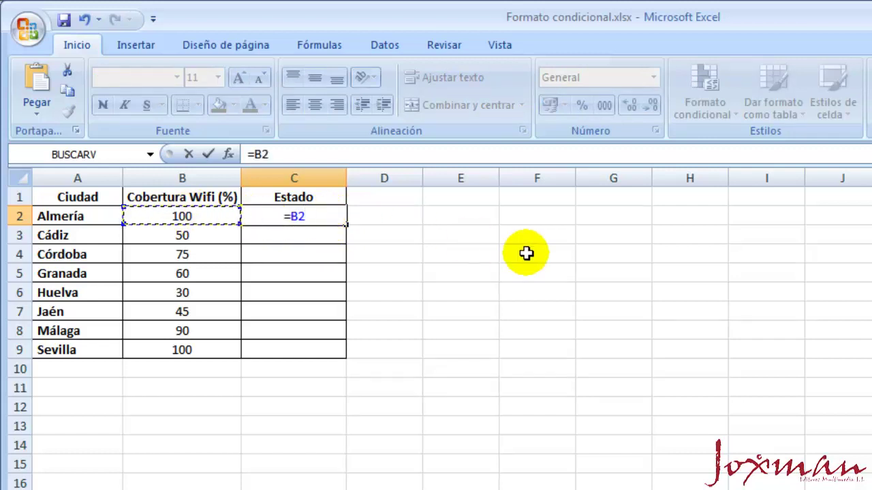
{"action": "key", "text": "Return"}
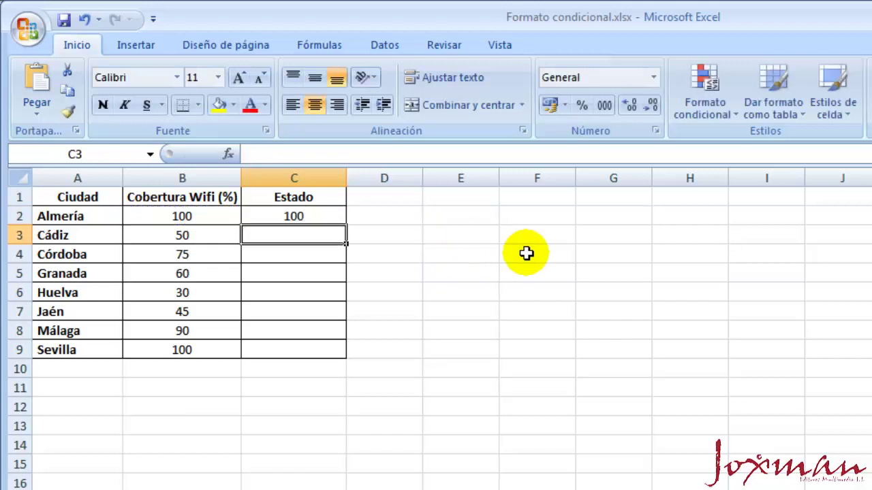
{"action": "left_click", "coordinate": [327, 216]}
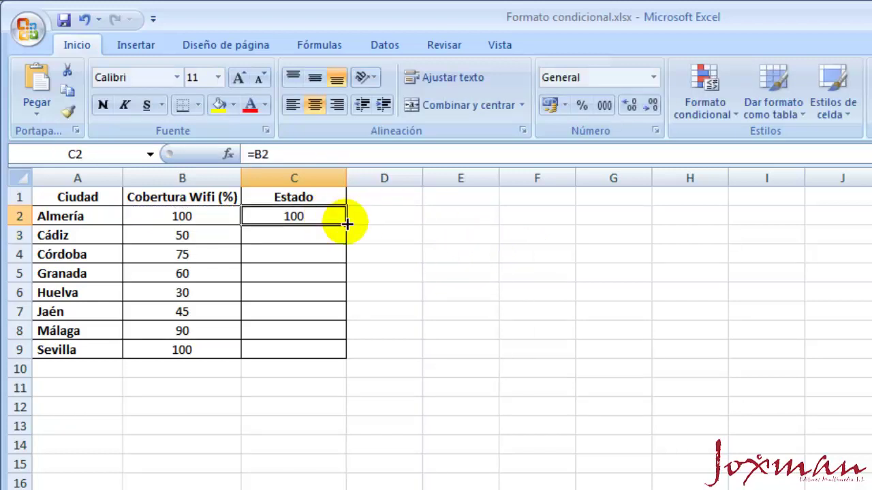
{"action": "left_click_drag", "start_coordinate": [345, 224], "coordinate": [344, 350]}
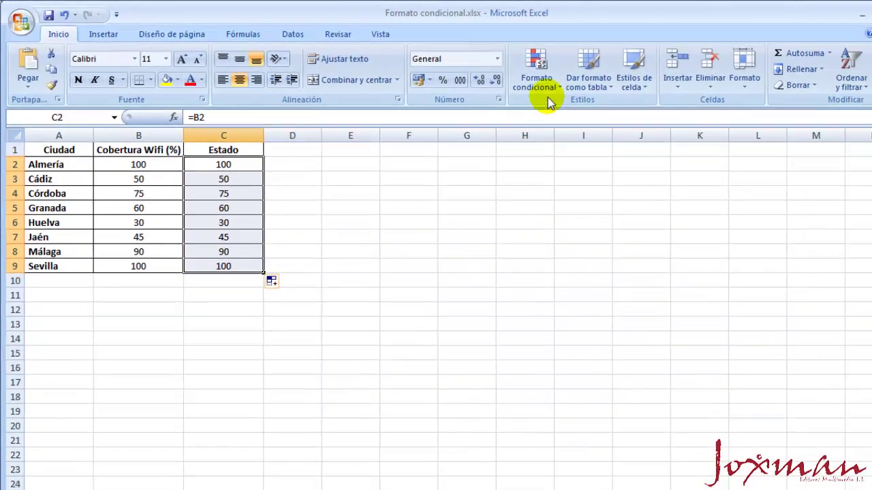
- Apply the four-level signal bar icon set to the Estado cells C2:C9
{"action": "left_click", "coordinate": [535, 88]}
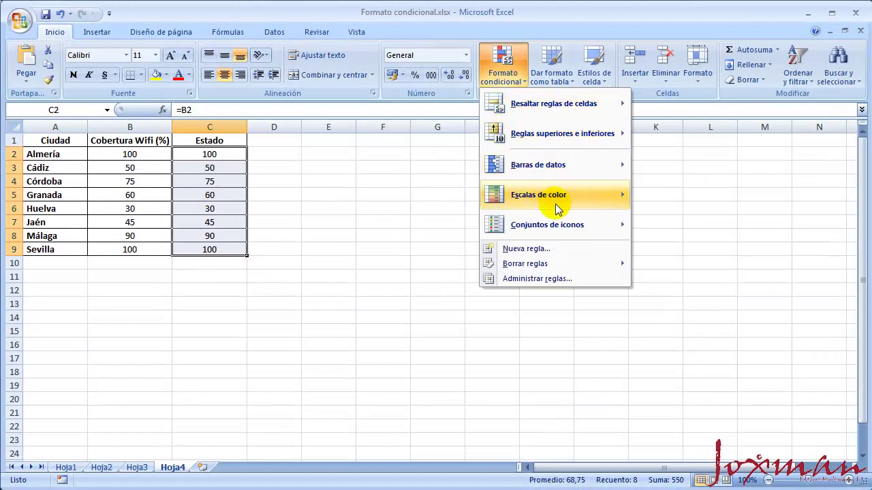
{"action": "mouse_move", "coordinate": [617, 227]}
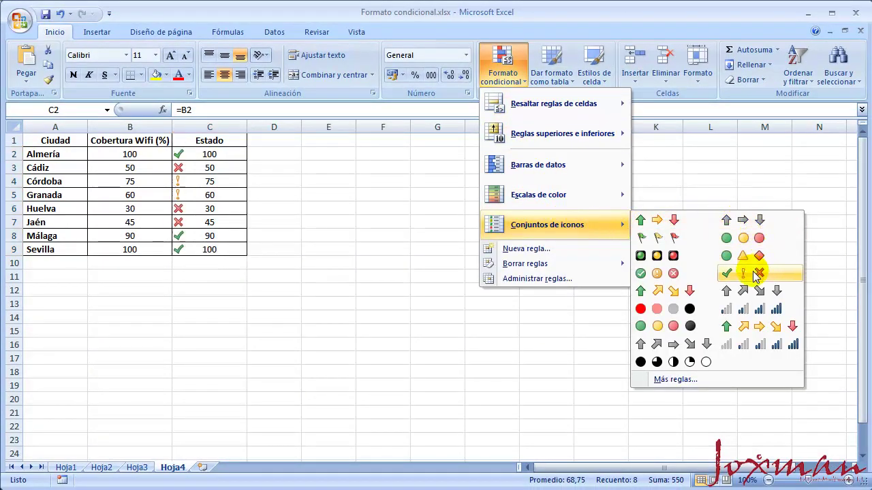
{"action": "left_click", "coordinate": [757, 311]}
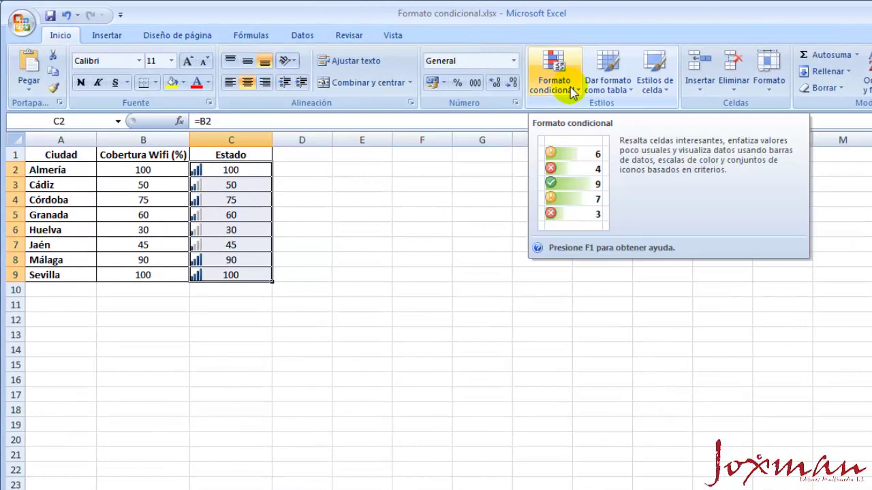
- Edit the icon set rule on C2:C9 to show only the icons (Mostrar icono únicamente), apply it, and deselect the range
{"action": "left_click", "coordinate": [571, 89]}
{"action": "mouse_move", "coordinate": [603, 214]}
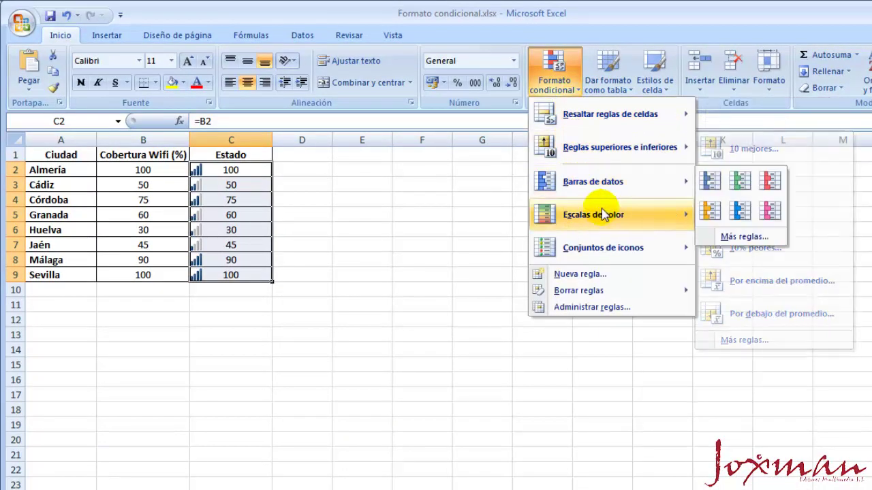
{"action": "left_click", "coordinate": [616, 310]}
{"action": "left_click", "coordinate": [383, 248]}
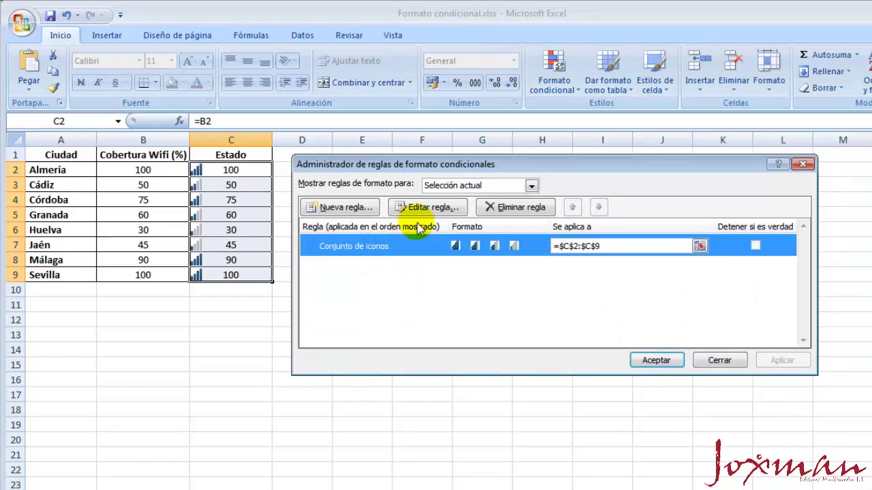
{"action": "left_click", "coordinate": [429, 207]}
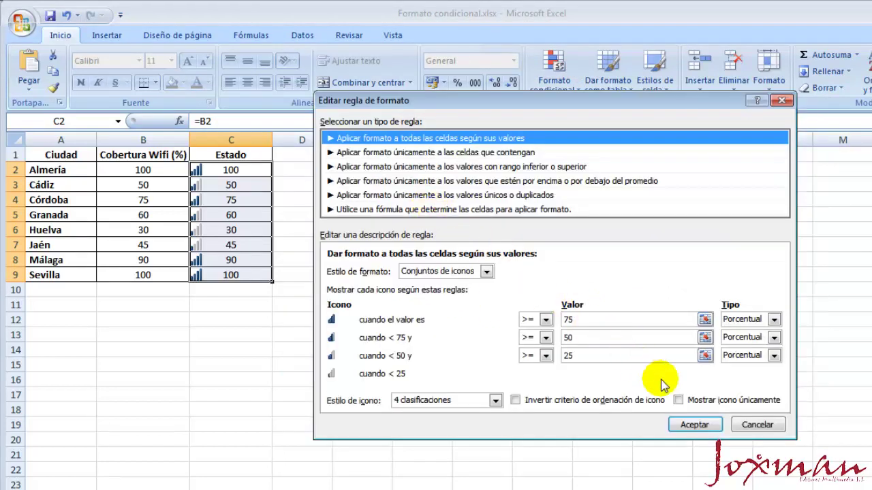
{"action": "left_click", "coordinate": [679, 401]}
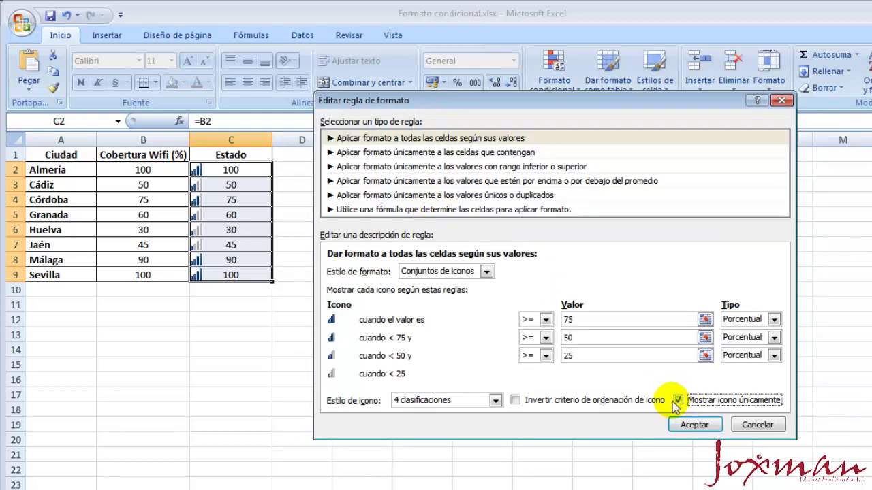
{"action": "left_click", "coordinate": [693, 425]}
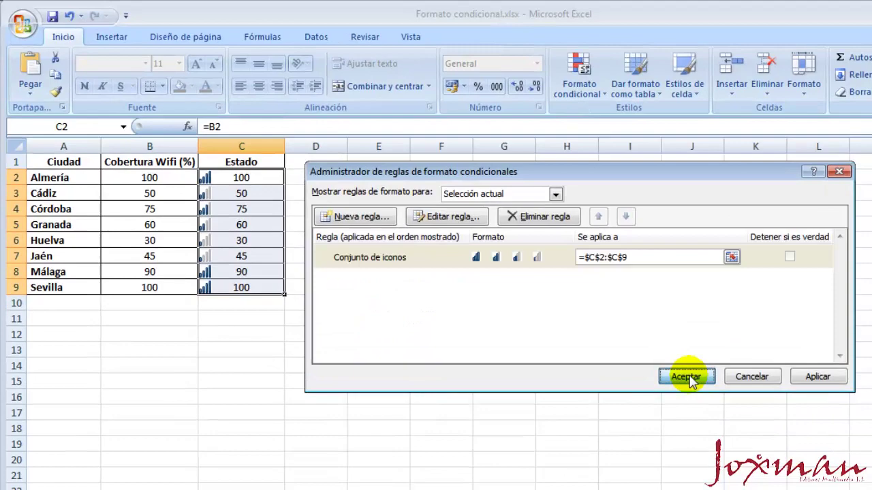
{"action": "left_click", "coordinate": [656, 361]}
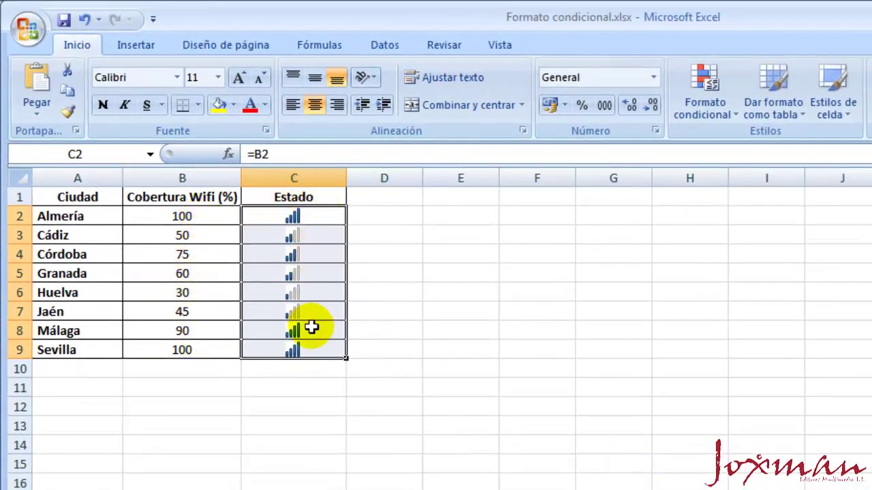
{"action": "left_click", "coordinate": [320, 355]}
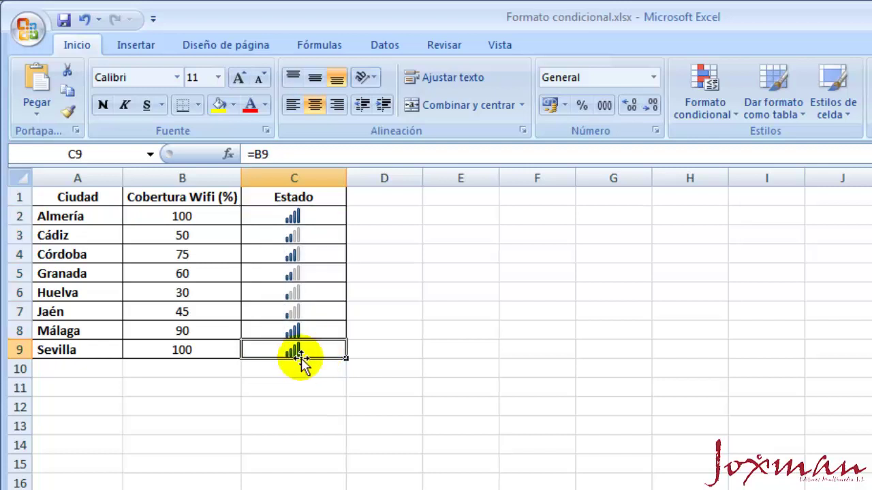
{"action": "left_click", "coordinate": [185, 353]}
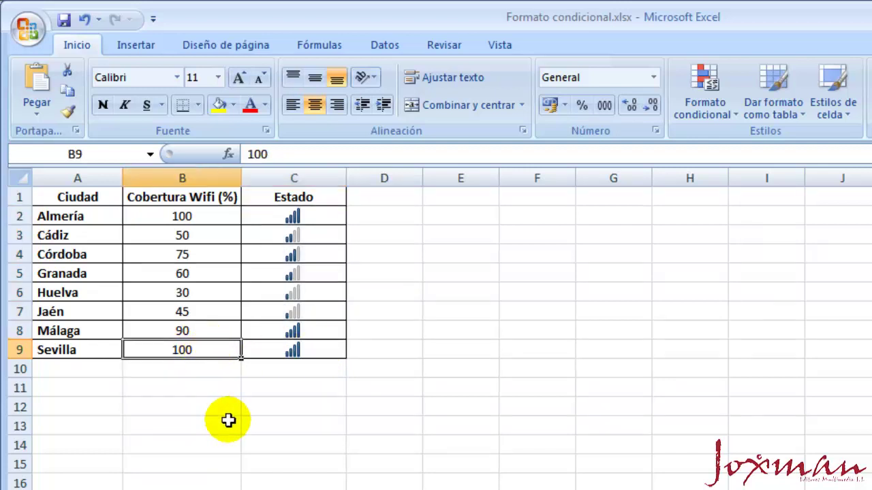
- Set Sevilla's Wifi coverage in B9 to 20 and check the linked Estado cells in column C
{"action": "type", "text": "20"}
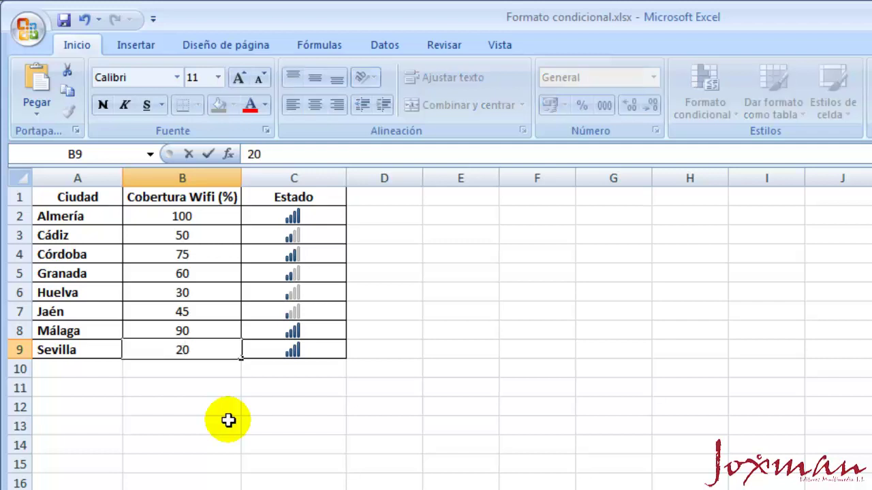
{"action": "key", "text": "Return"}
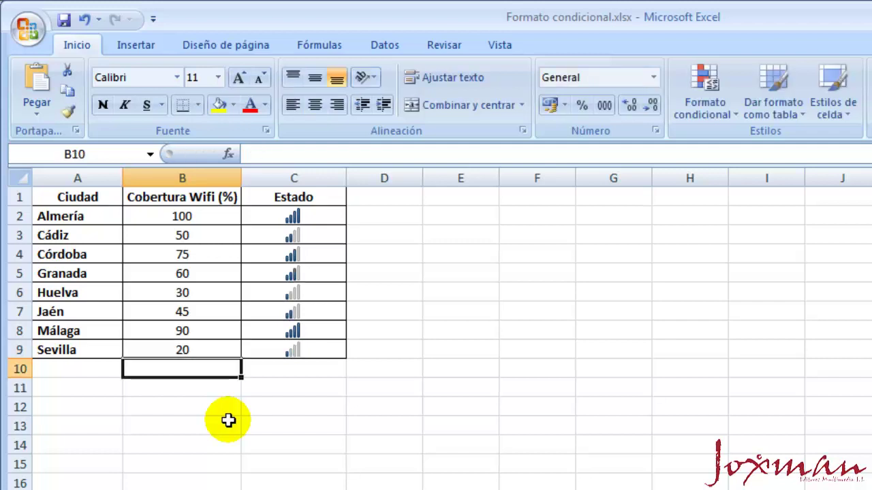
{"action": "left_click", "coordinate": [318, 351]}
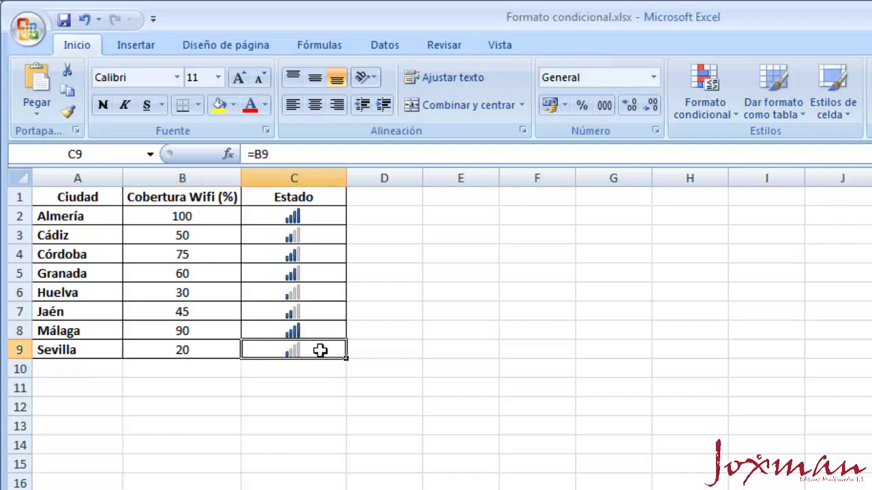
{"action": "left_click", "coordinate": [324, 323]}
{"action": "left_click", "coordinate": [320, 286]}
{"action": "left_click", "coordinate": [321, 249]}
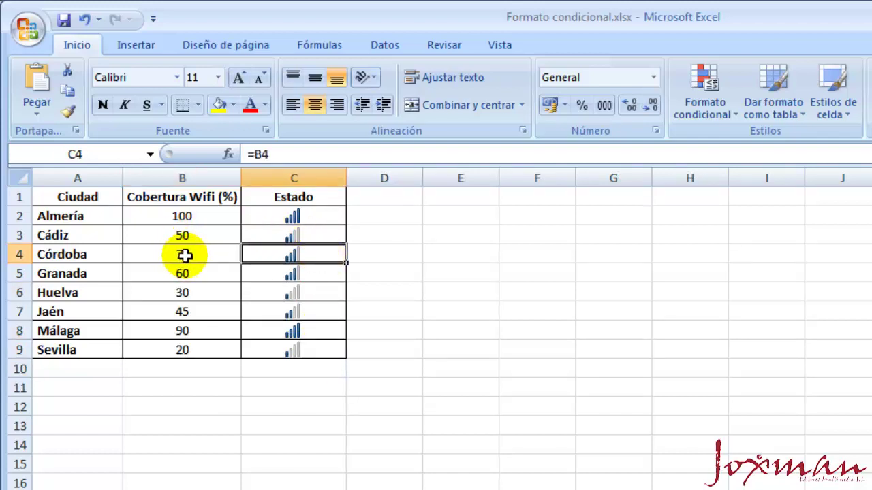
{"action": "left_click", "coordinate": [282, 277]}
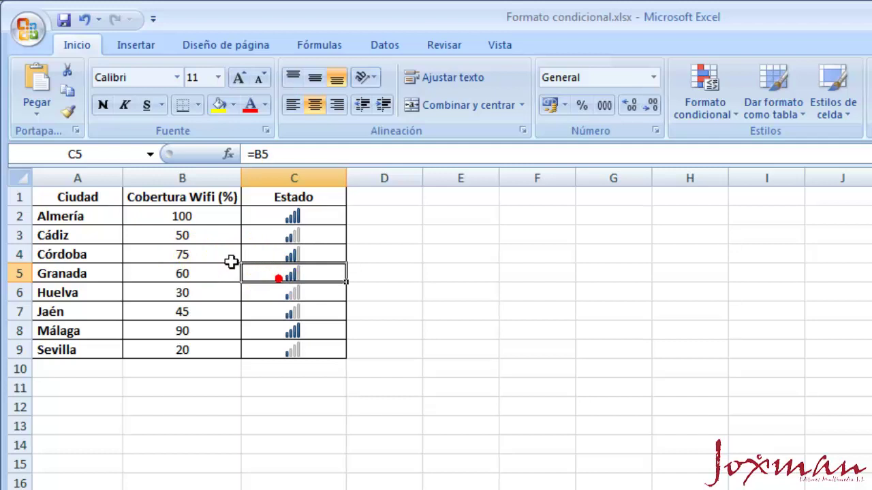
{"action": "left_click", "coordinate": [288, 351]}
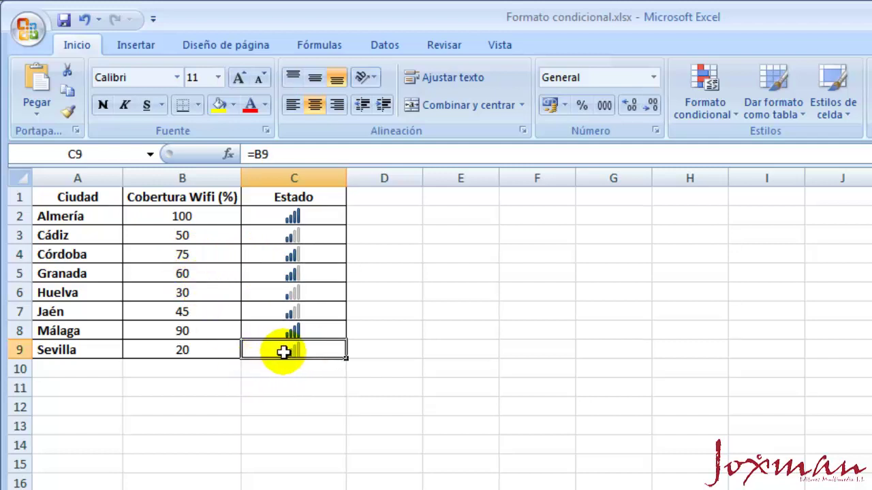
- Set Sevilla's Wifi coverage in B9 back to 100
{"action": "left_click", "coordinate": [190, 349]}
{"action": "type", "text": "1"}
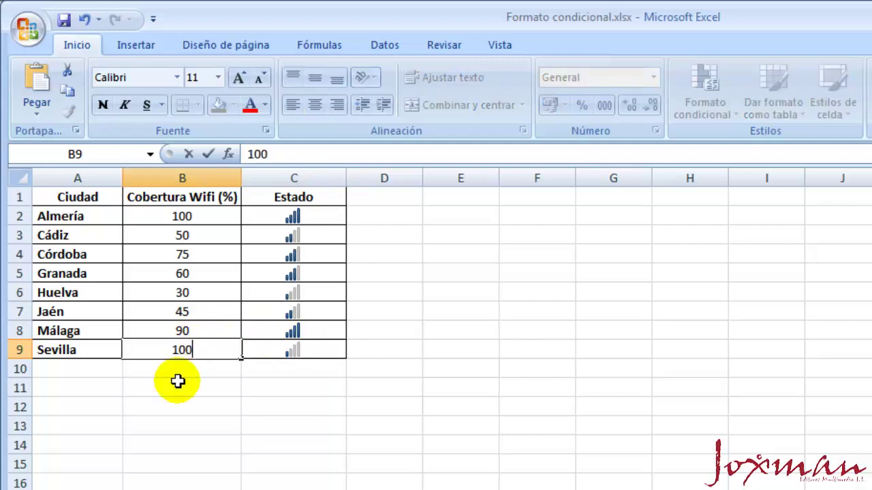
{"action": "type", "text": "00"}
{"action": "key", "text": "Return"}
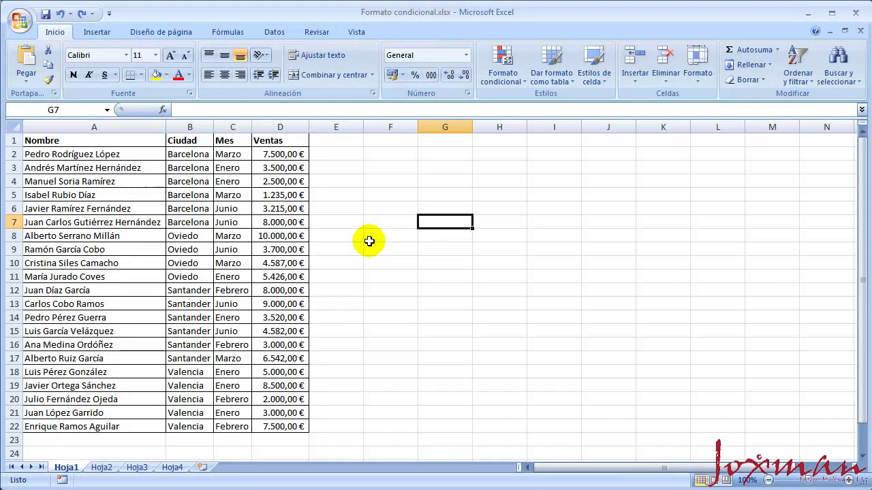
- Start a new conditional formatting rule for the Ventas cells D2:D22, trying the Conjuntos de iconos style and choosing Escala de 3 colores
{"action": "left_click_drag", "start_coordinate": [290, 155], "coordinate": [295, 424]}
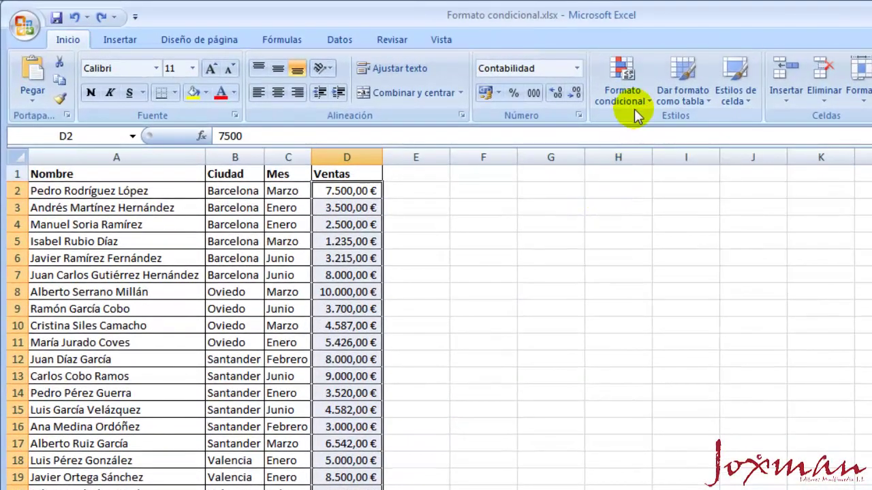
{"action": "left_click", "coordinate": [562, 90]}
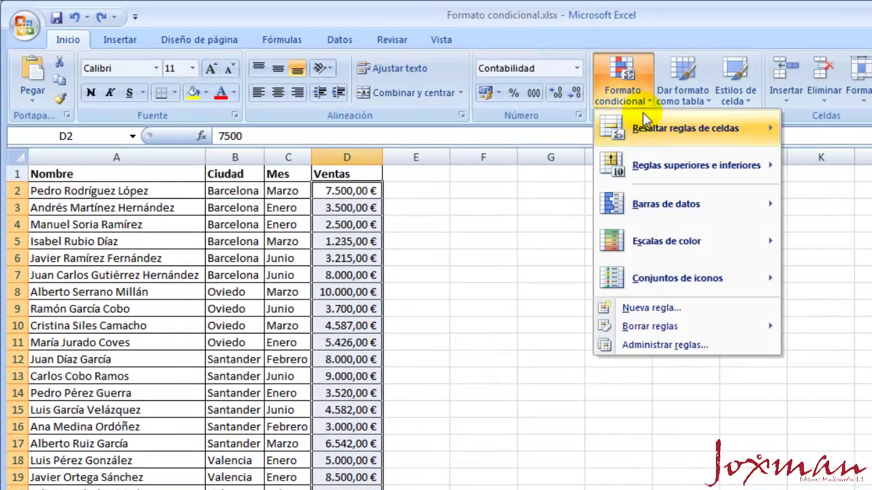
{"action": "left_click", "coordinate": [673, 309]}
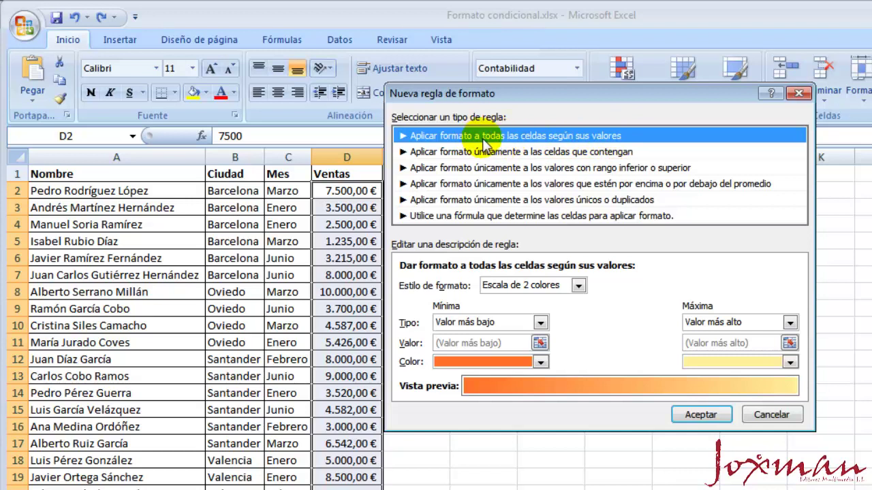
{"action": "left_click", "coordinate": [579, 289]}
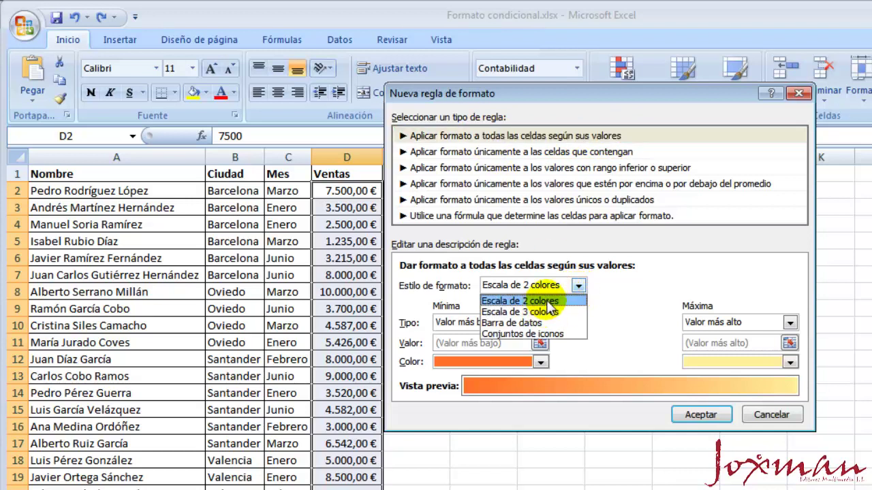
{"action": "left_click", "coordinate": [558, 334]}
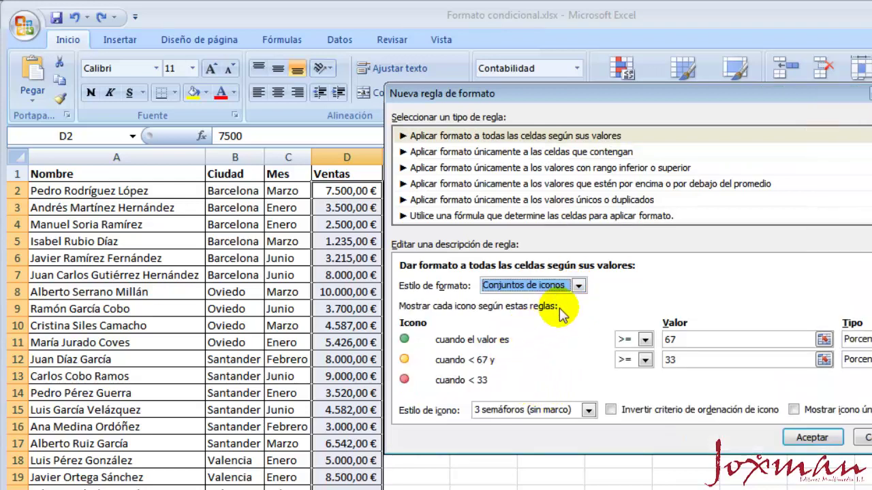
{"action": "left_click", "coordinate": [577, 286]}
{"action": "left_click", "coordinate": [555, 311]}
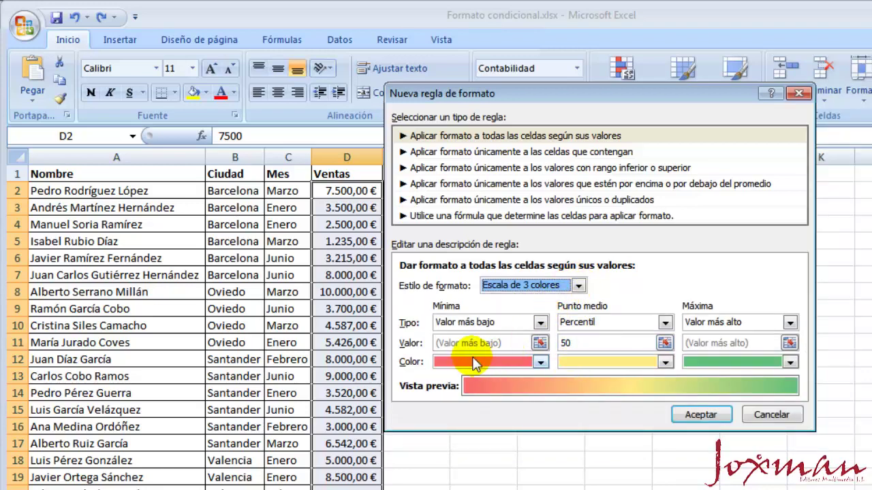
- Review the three-colour scale's minimum and midpoint colour choices and the available types for its minimum value
{"action": "left_click", "coordinate": [540, 361]}
{"action": "left_click", "coordinate": [541, 361]}
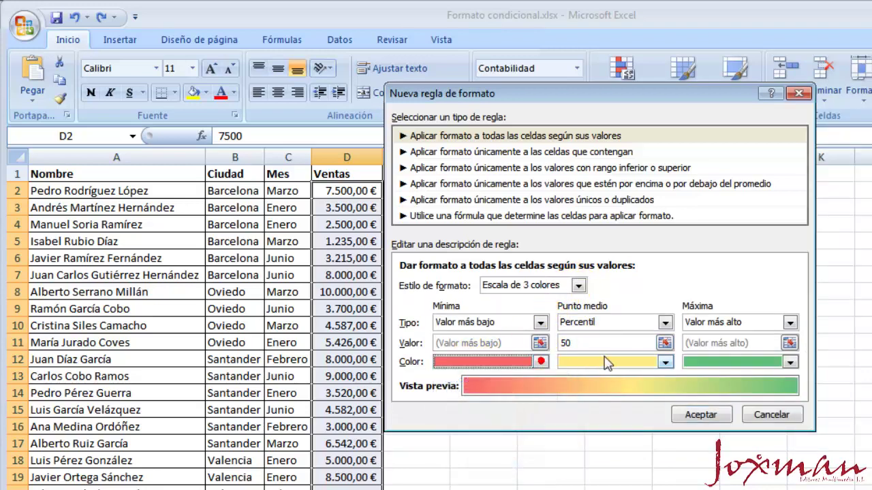
{"action": "left_click", "coordinate": [666, 363]}
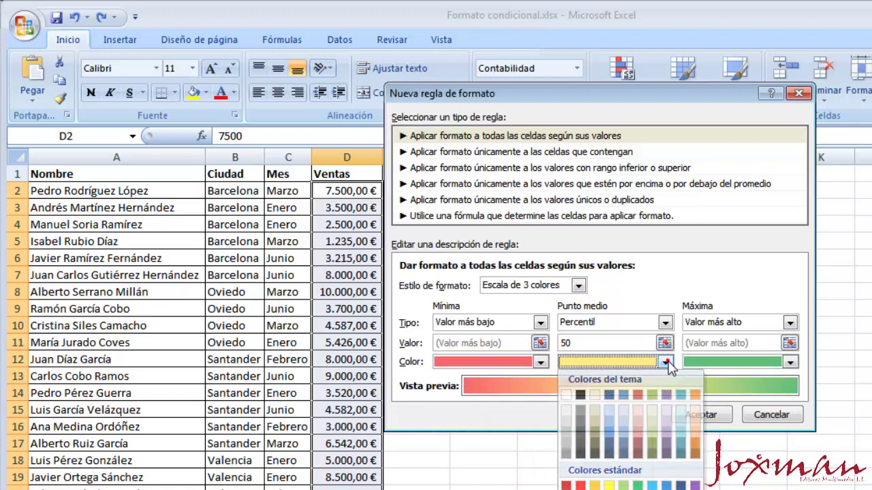
{"action": "left_click", "coordinate": [665, 363]}
{"action": "left_click", "coordinate": [540, 322]}
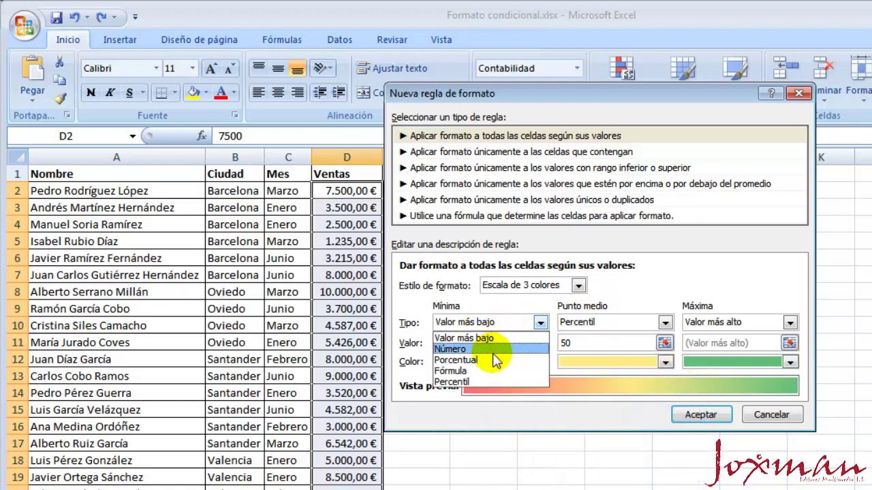
{"action": "left_click", "coordinate": [541, 318]}
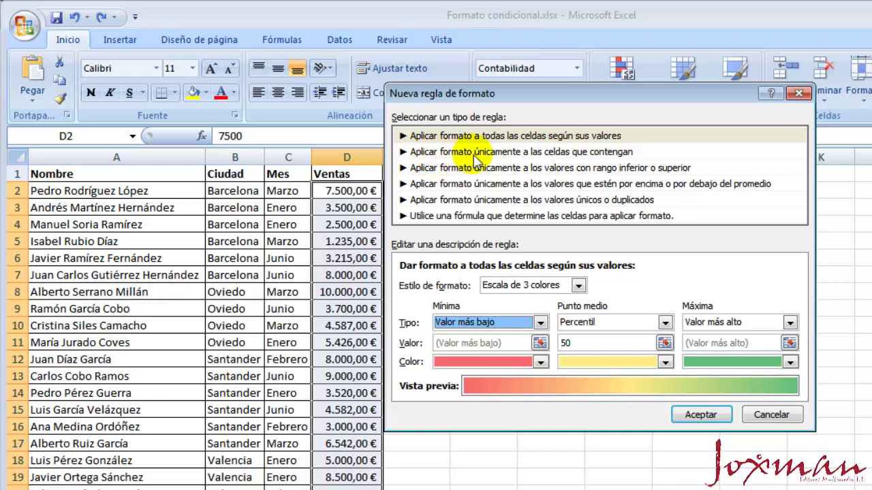
- Switch the rule to format only cells that contain certain values, review the condition types, and set the comparison to mayor o igual que
{"action": "left_click", "coordinate": [595, 153]}
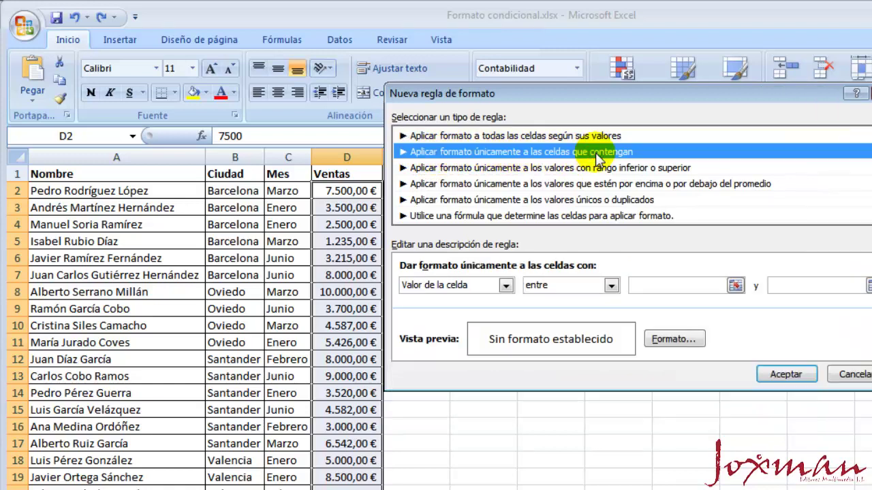
{"action": "left_click", "coordinate": [506, 286]}
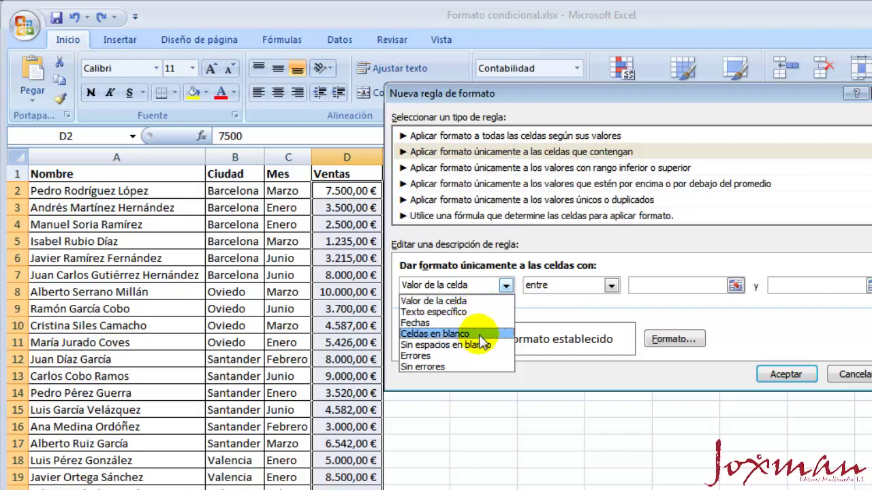
{"action": "left_click", "coordinate": [507, 286]}
{"action": "left_click", "coordinate": [610, 286]}
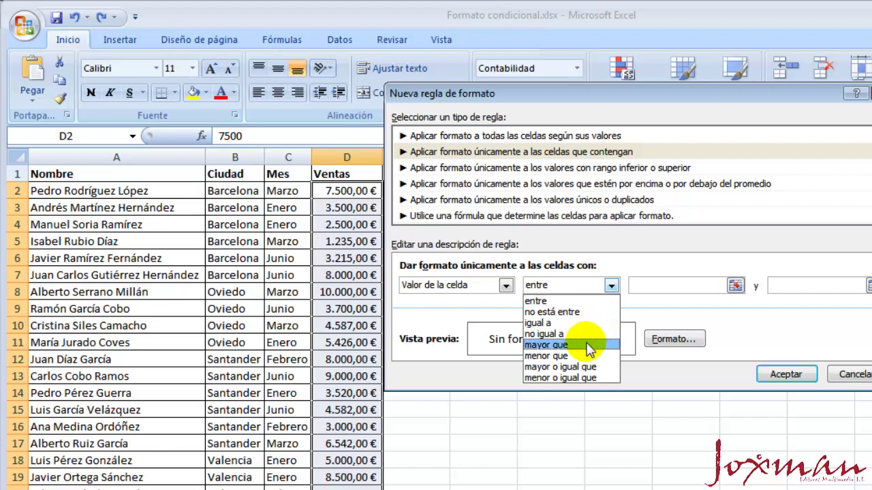
{"action": "left_click", "coordinate": [587, 367]}
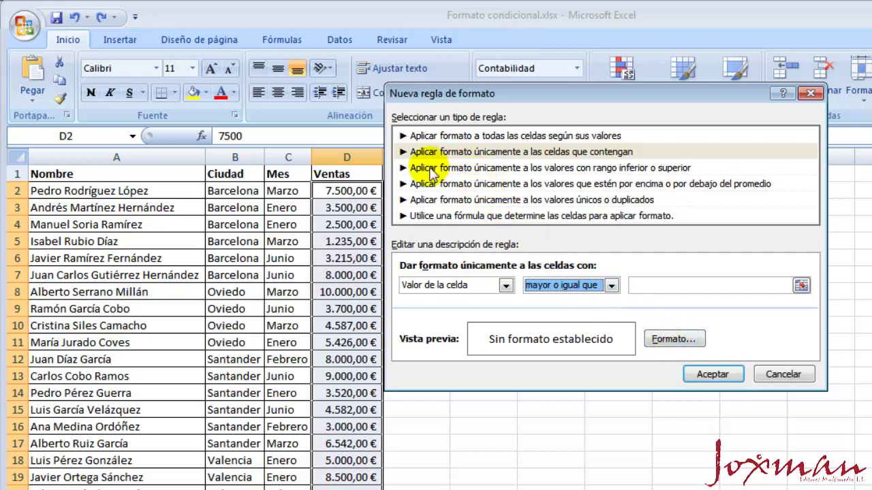
- Switch the rule to top or bottom ranked values, review the Superior and Abajo options, and set the rank to Superior 5
{"action": "left_click", "coordinate": [588, 171]}
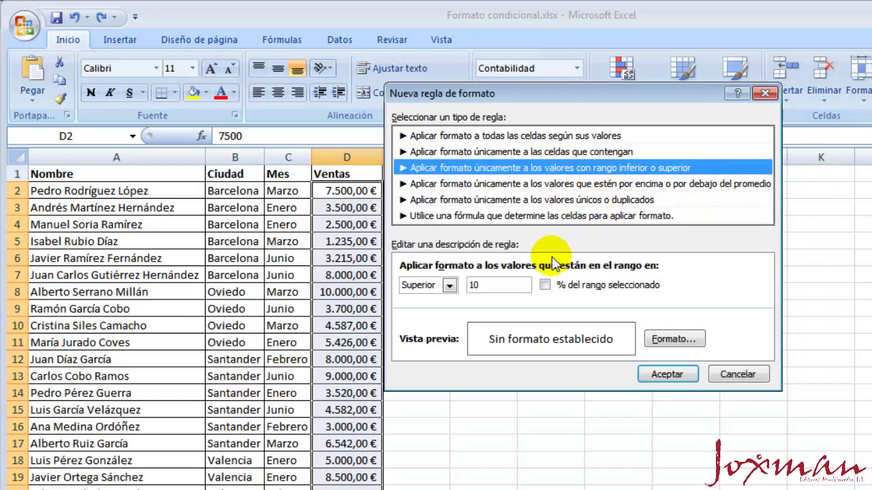
{"action": "left_click", "coordinate": [449, 286]}
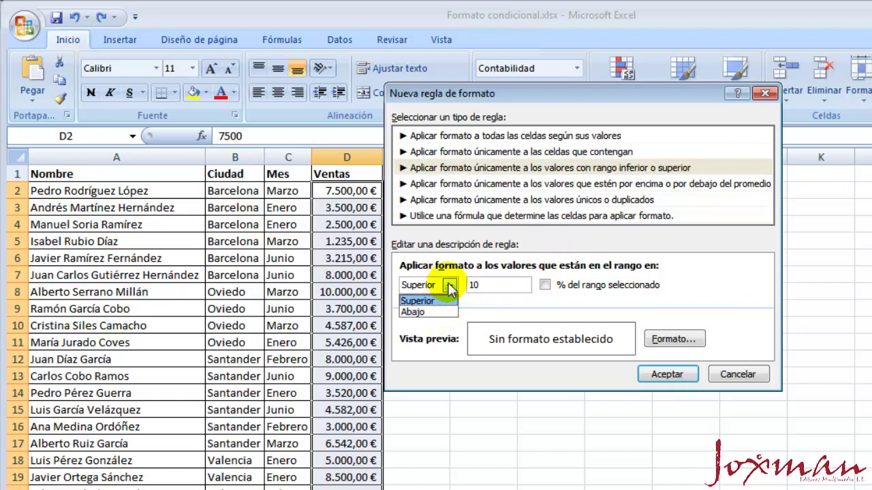
{"action": "left_click", "coordinate": [449, 285]}
{"action": "double_click", "coordinate": [485, 285]}
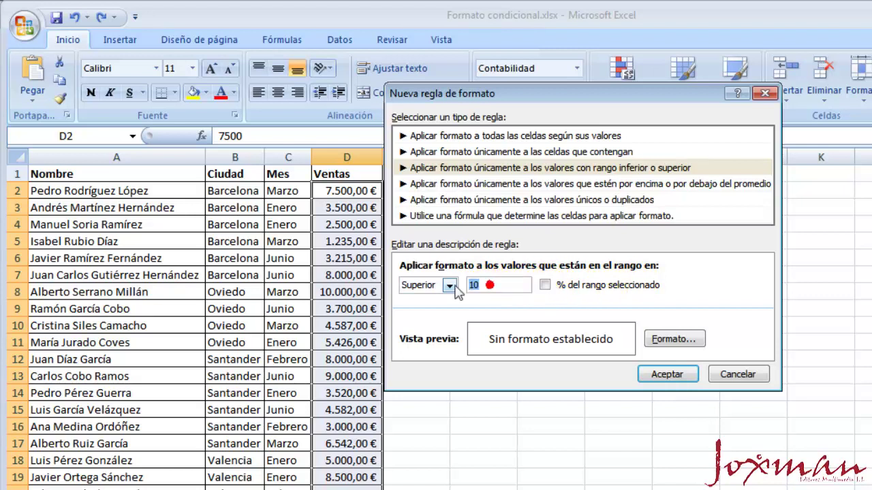
{"action": "type", "text": "5"}
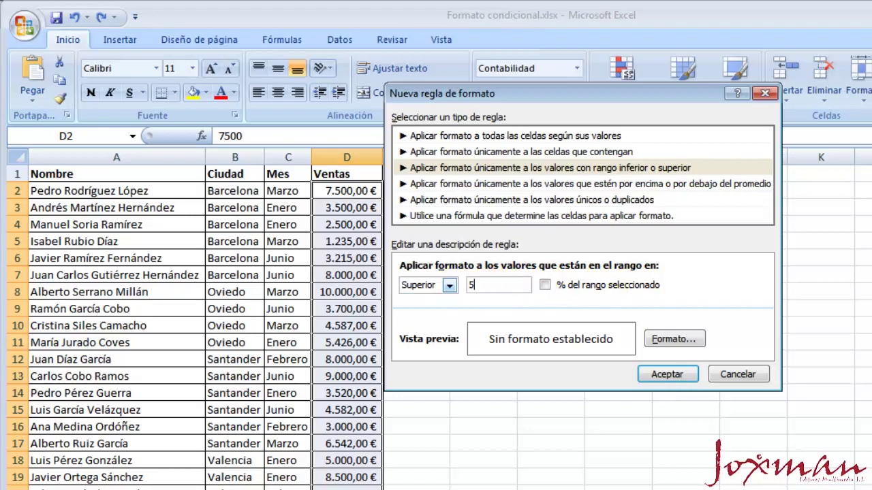
- Review the average, unique or duplicate, and formula-based rule types, and close the new rule dialog without creating a rule
{"action": "left_click", "coordinate": [479, 185]}
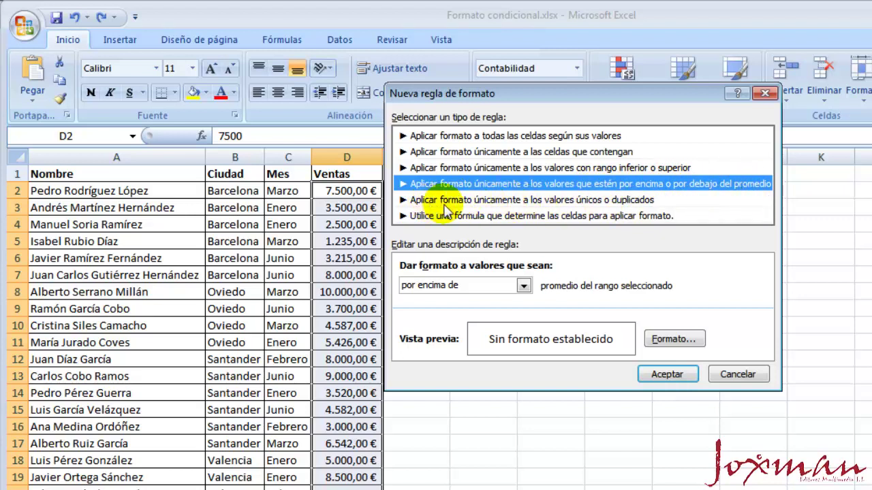
{"action": "left_click", "coordinate": [534, 200]}
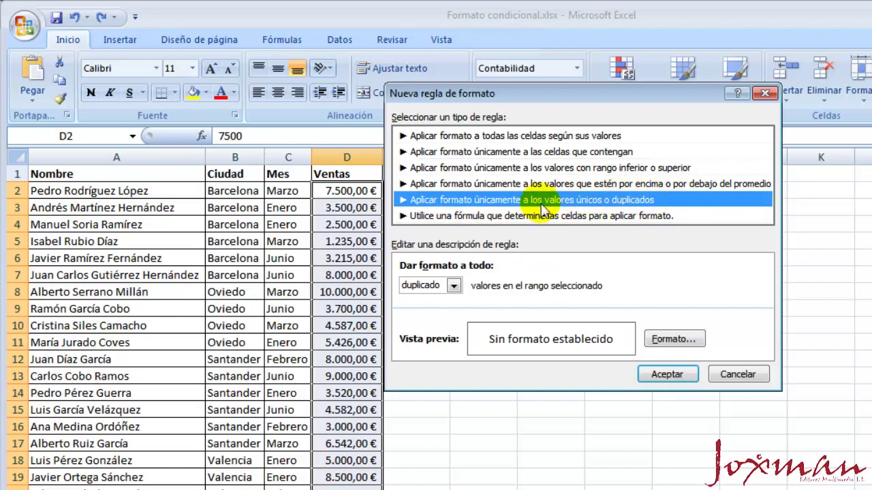
{"action": "left_click", "coordinate": [476, 214]}
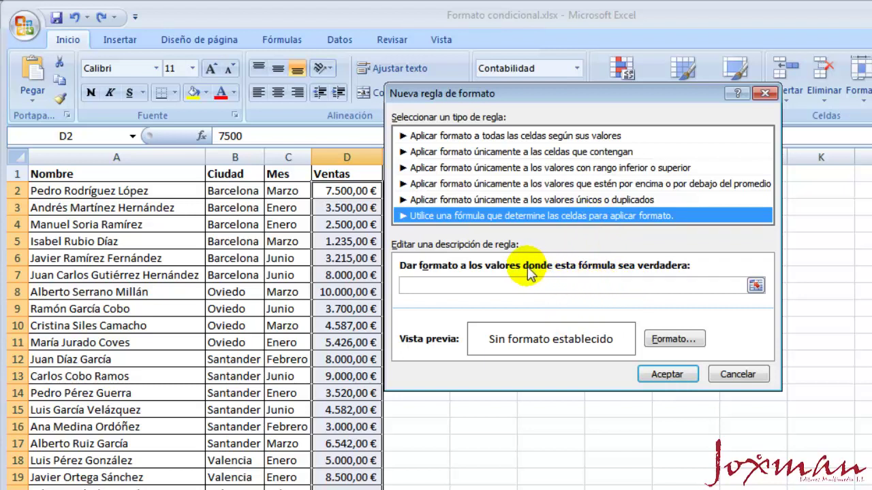
{"action": "left_click", "coordinate": [679, 267]}
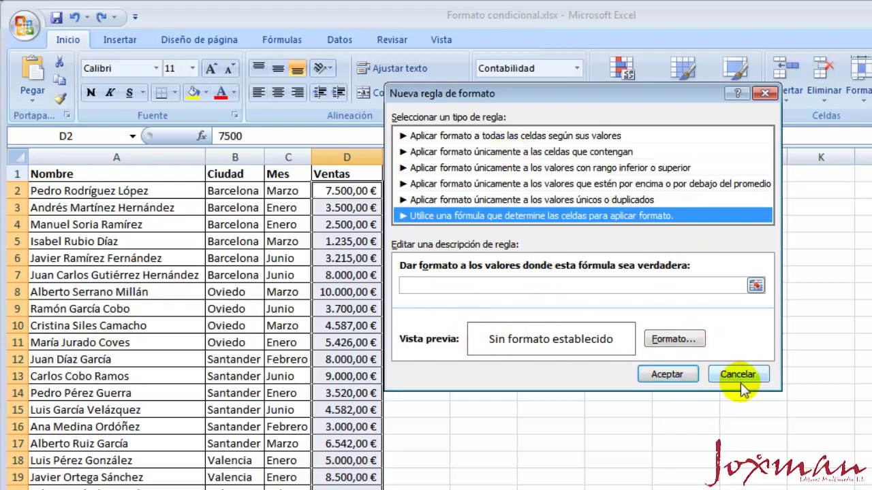
{"action": "left_click", "coordinate": [765, 94]}
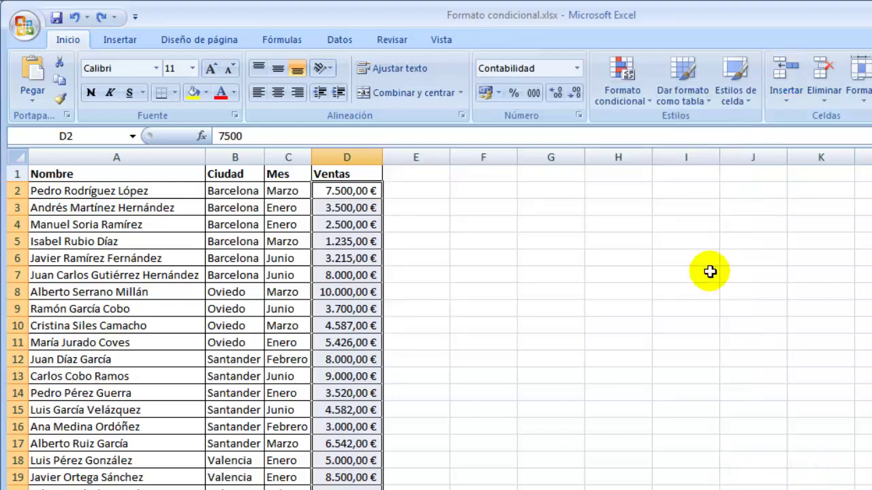